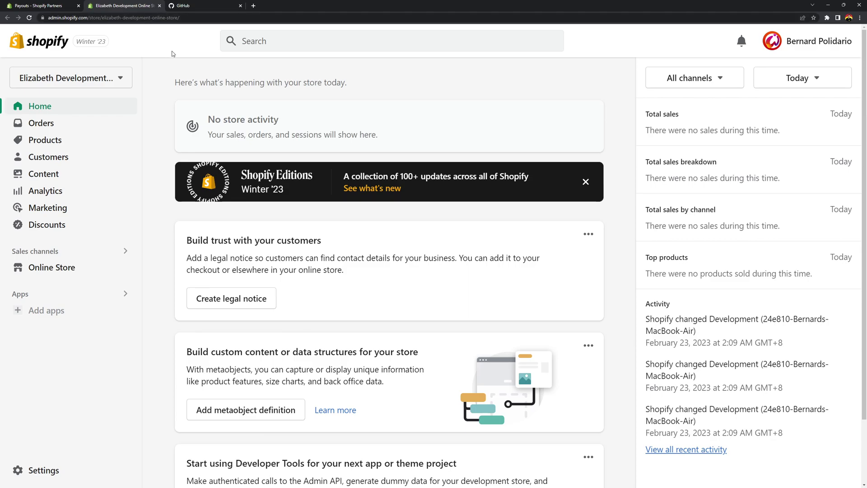
Switch to GitHub, start a new repository and name it Elizabeth_For_Shopify_Github
click(188, 7)
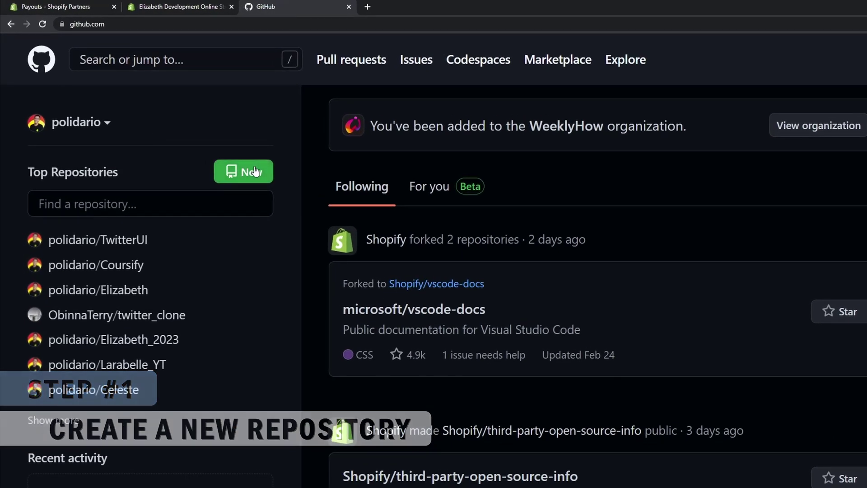
click(253, 172)
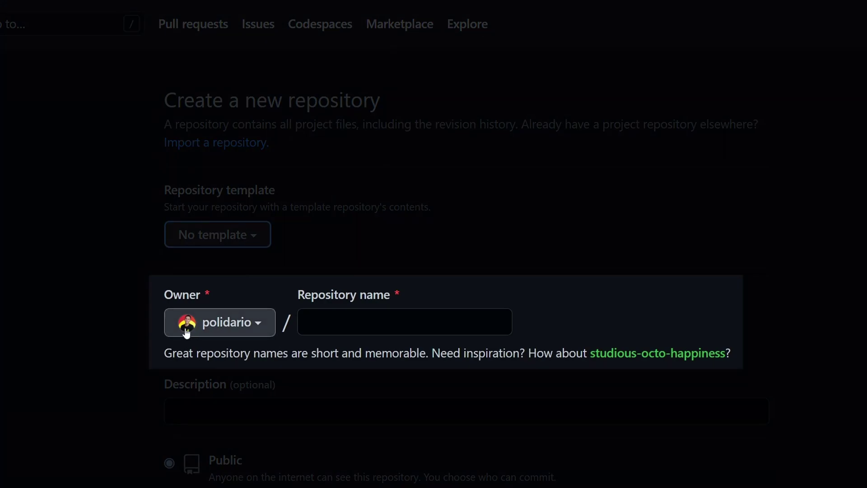
click(383, 327)
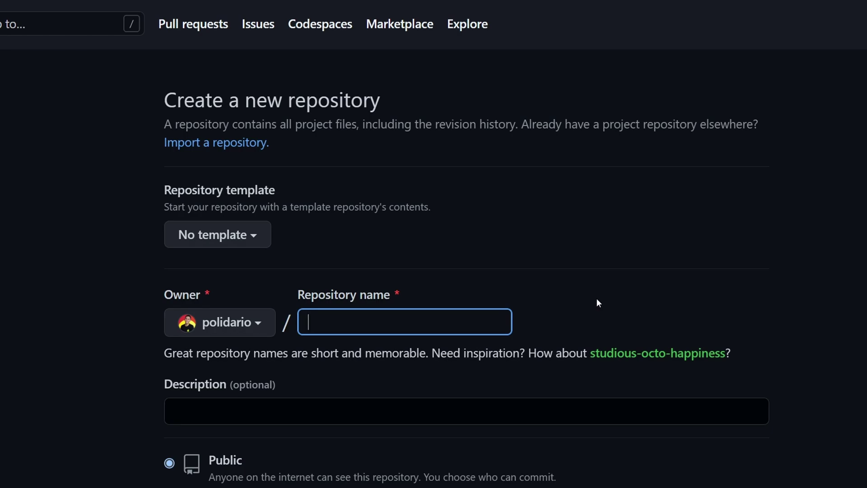
text(Elizabeth_)
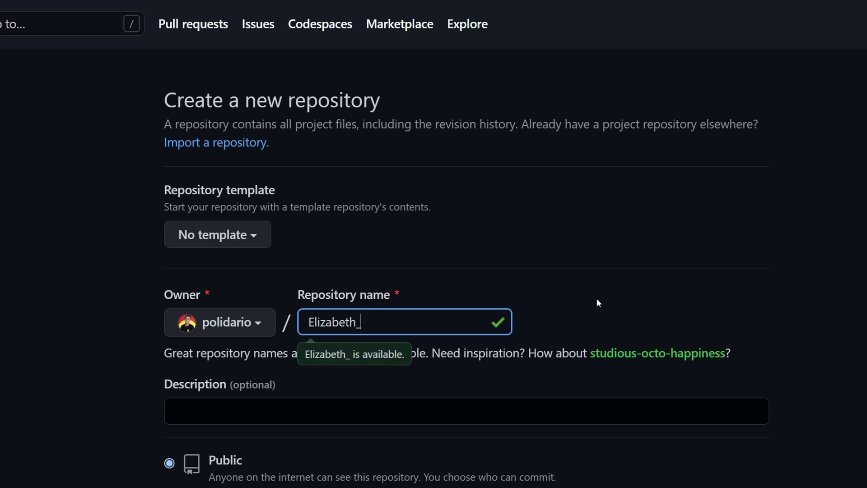
text(For)
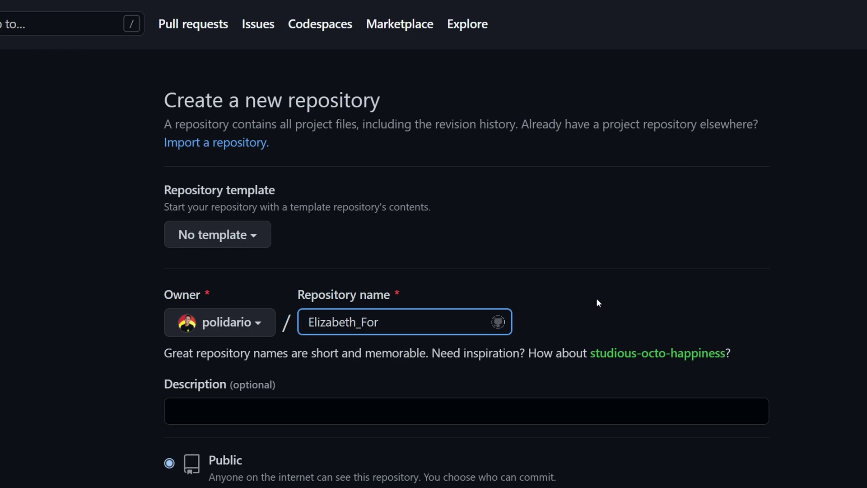
text(_Shopify_Git)
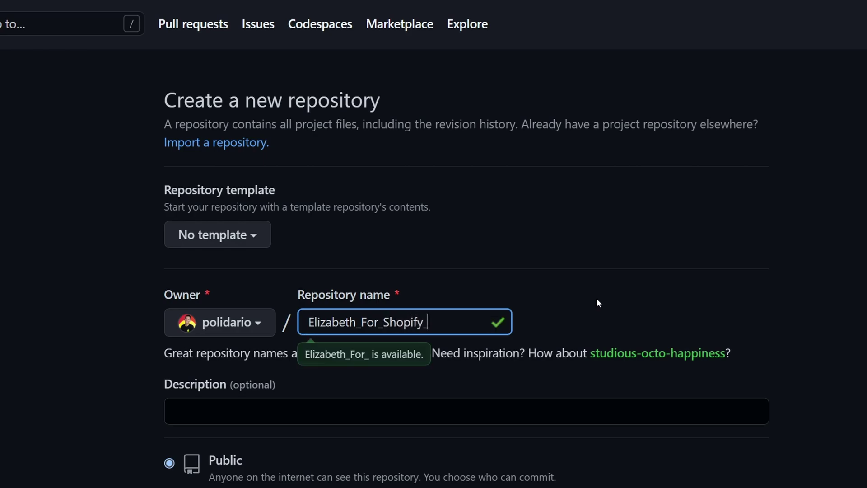
text(hub)
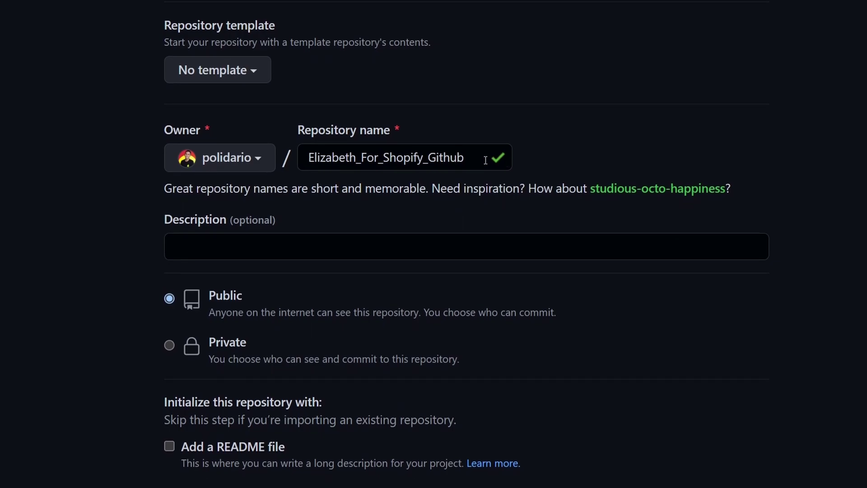
click(510, 158)
click(644, 146)
Enter the repository description "This is an example repository for Shopify Github integration"
scroll(214, 218, down, 1)
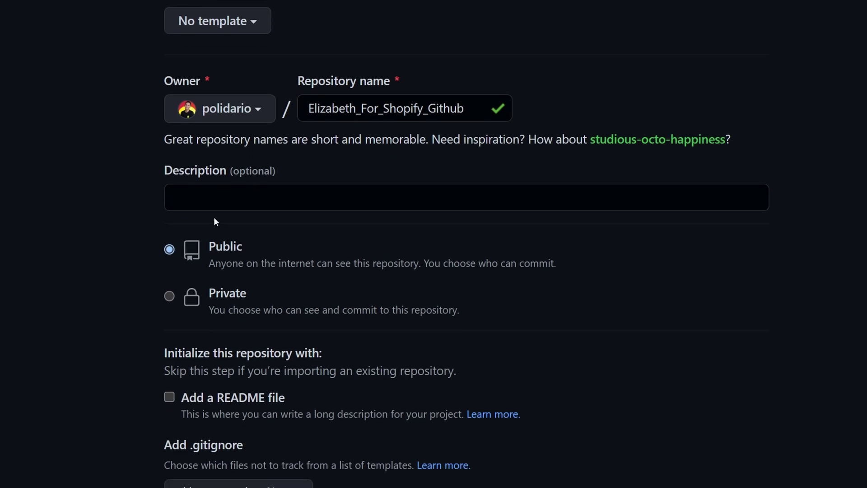
click(282, 199)
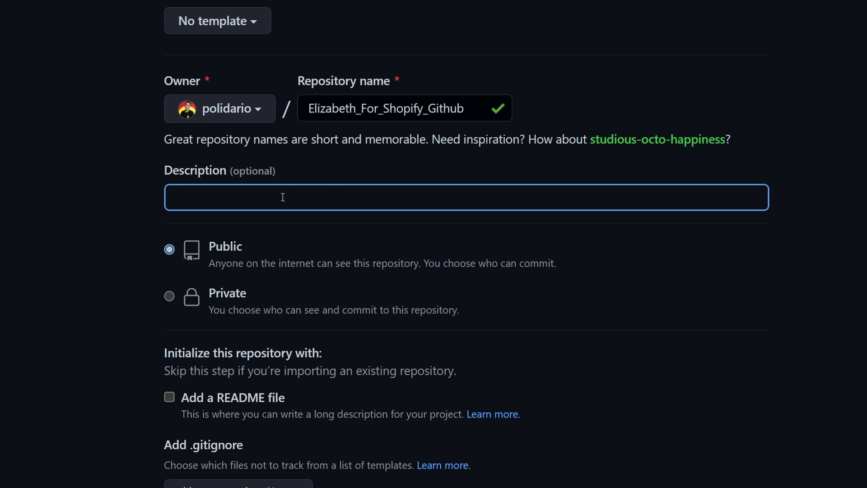
text(This is an exa)
text(mpl)
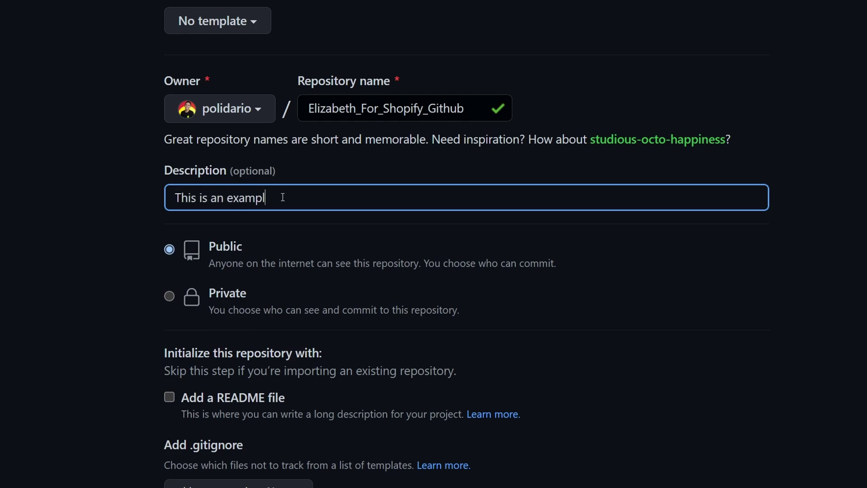
text(e repository for Sh)
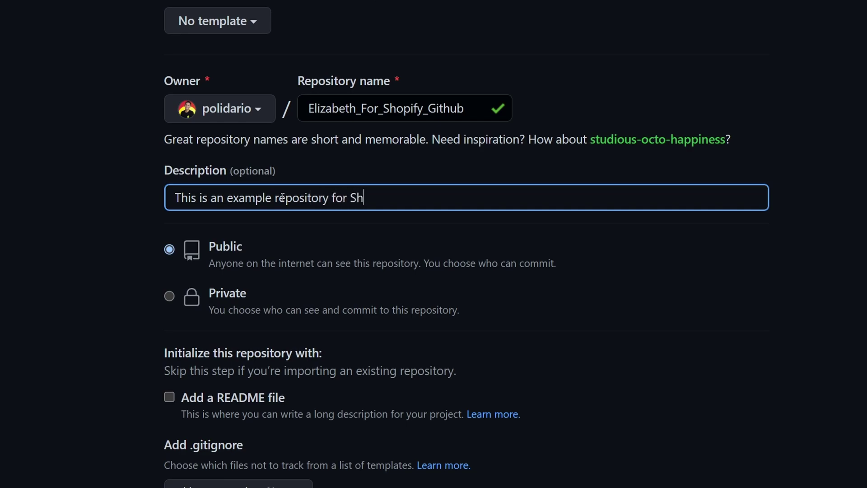
text(opify Github integration)
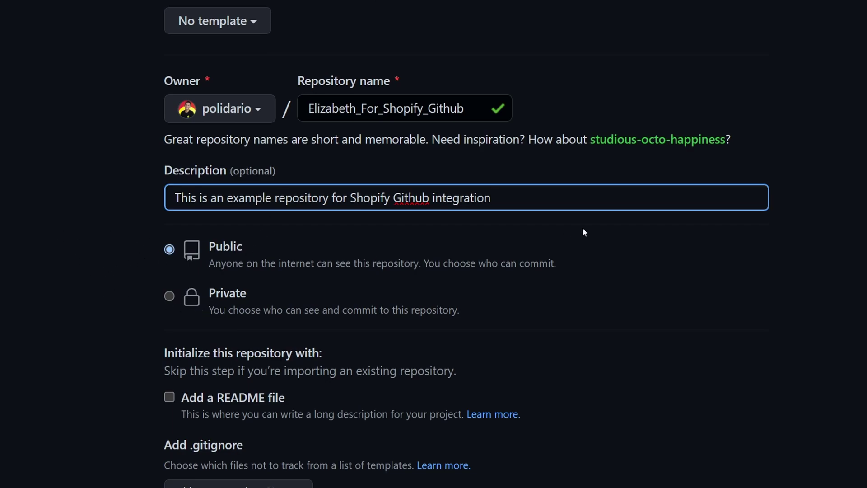
Review the visibility and initialization options, keep the repository Public and create it
drag(595, 279, 100, 243)
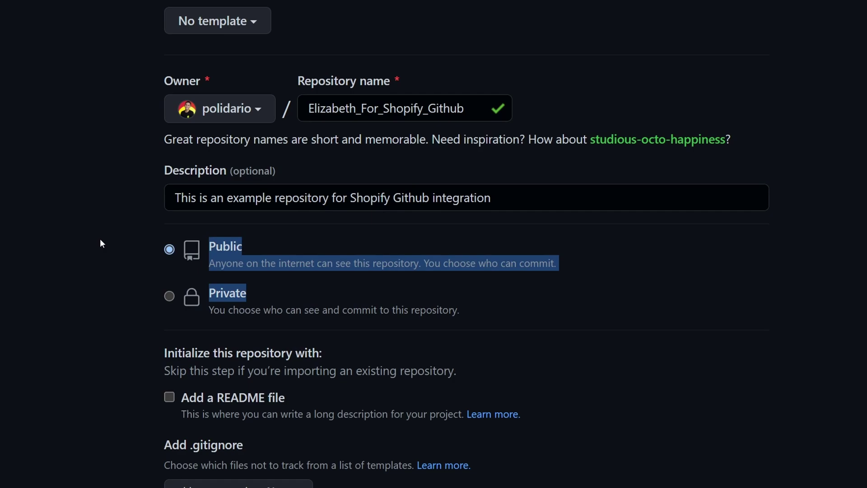
click(107, 273)
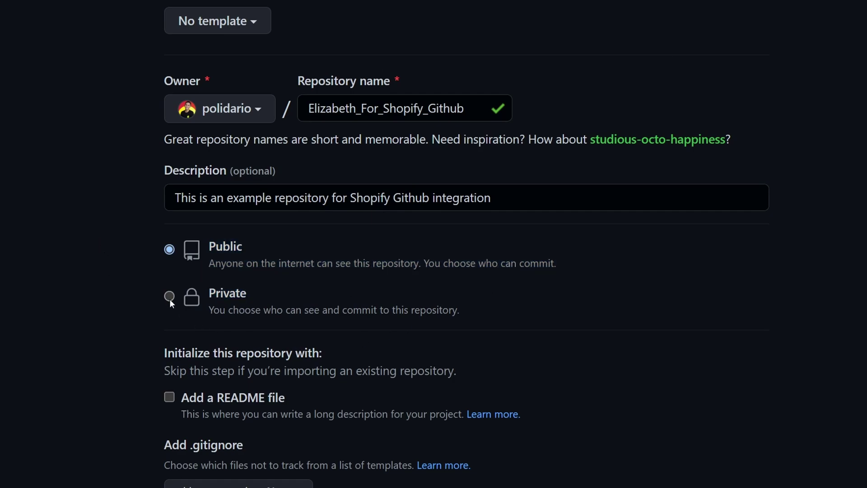
scroll(93, 349, down, 3)
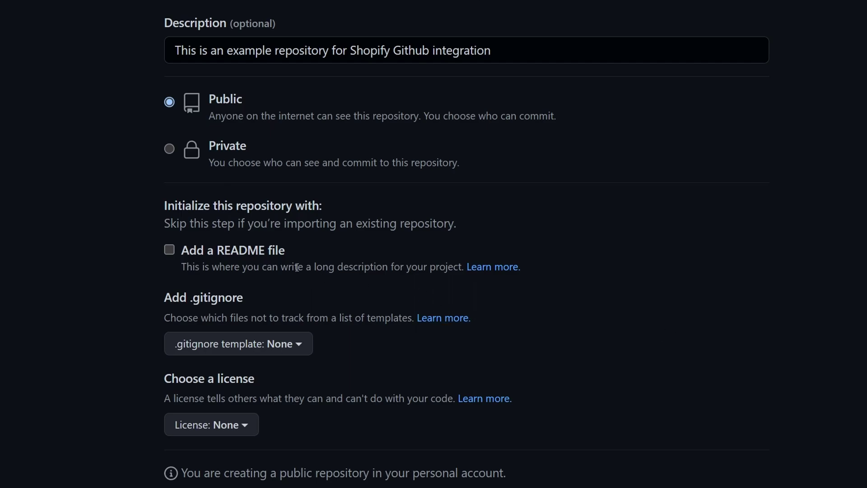
scroll(605, 149, up, 3)
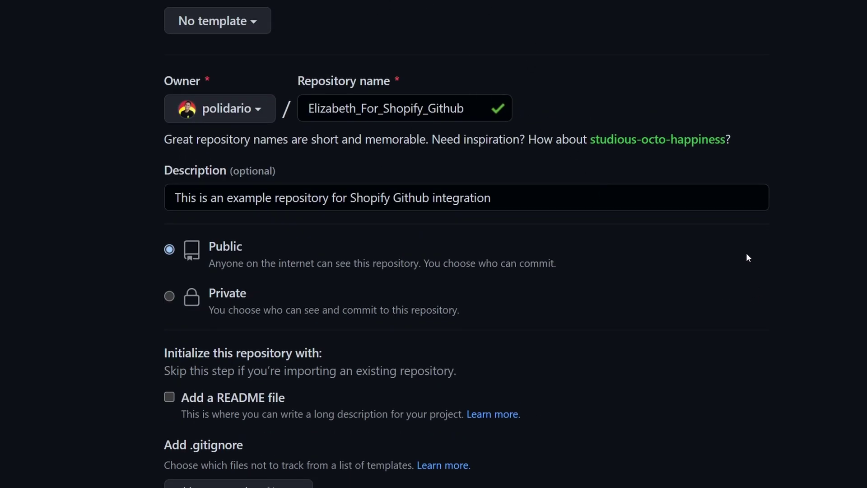
scroll(746, 254, up, 3)
scroll(732, 385, down, 7)
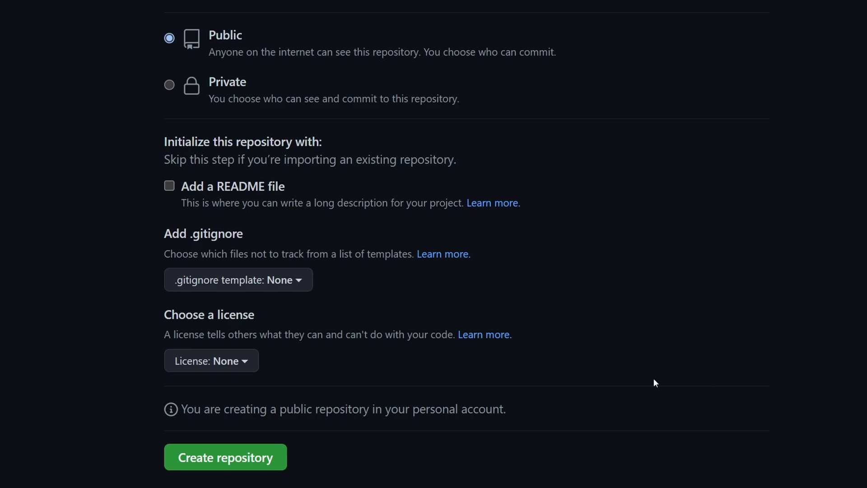
scroll(651, 345, up, 6)
scroll(641, 339, down, 4)
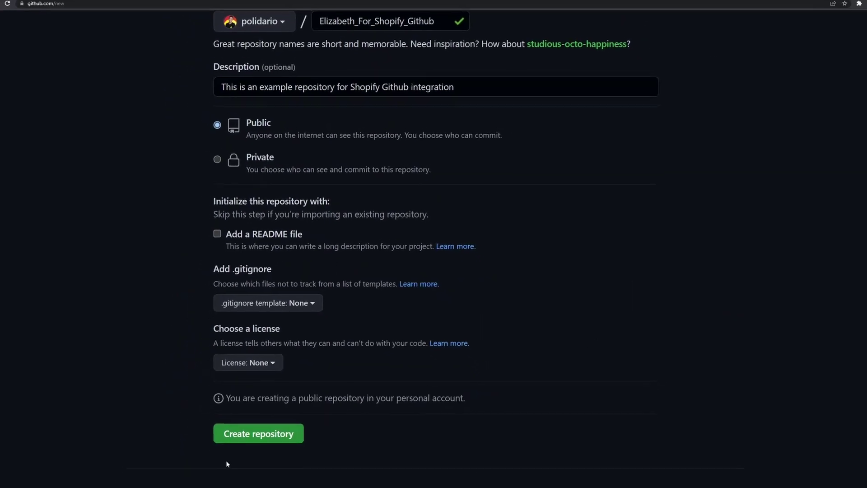
click(268, 422)
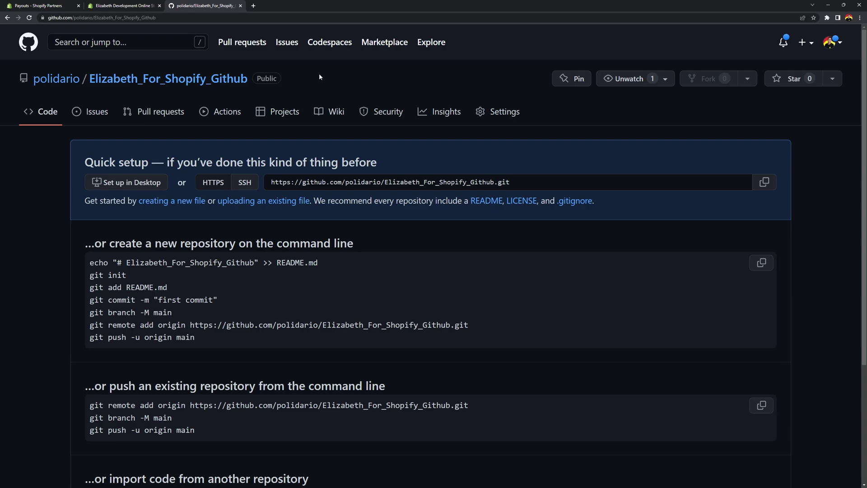
Examine the new repository's quick setup page and its command-line instructions for creating a repository
scroll(413, 273, down, 2)
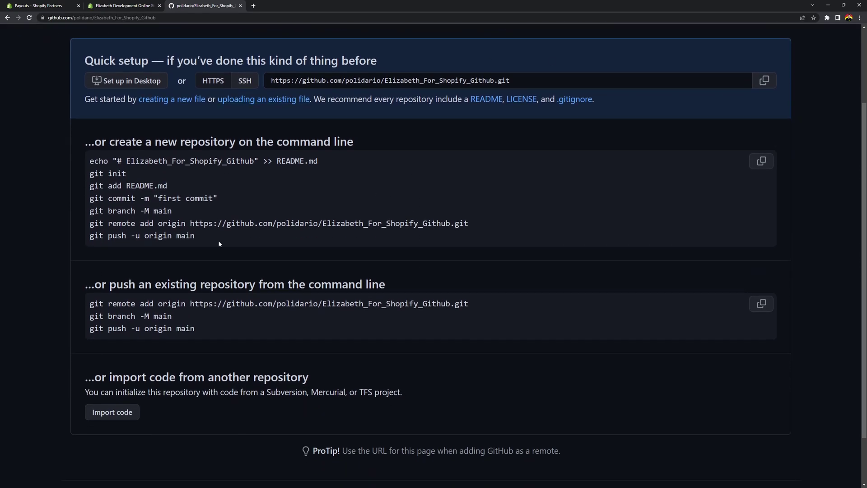
scroll(542, 349, up, 2)
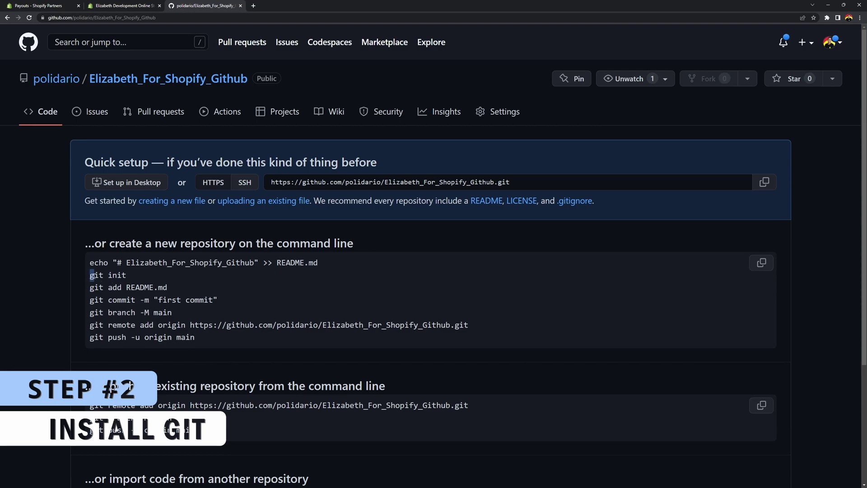
drag(91, 275, 143, 280)
click(95, 296)
drag(94, 270, 221, 343)
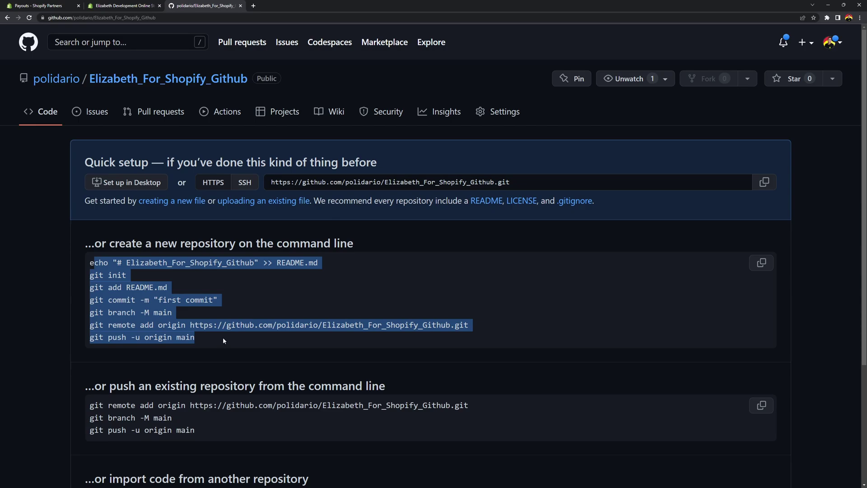
click(223, 341)
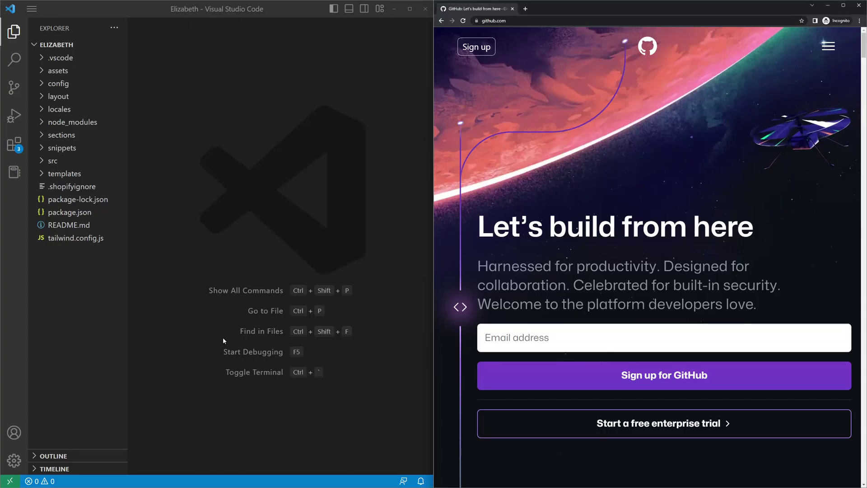
Switch to Visual Studio Code and run git version in a new terminal for the Elizabeth project
click(32, 9)
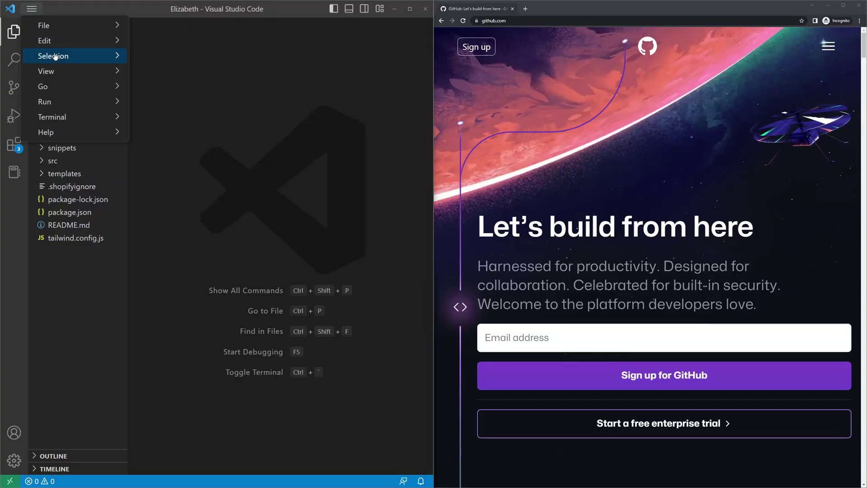
mouse_move(109, 116)
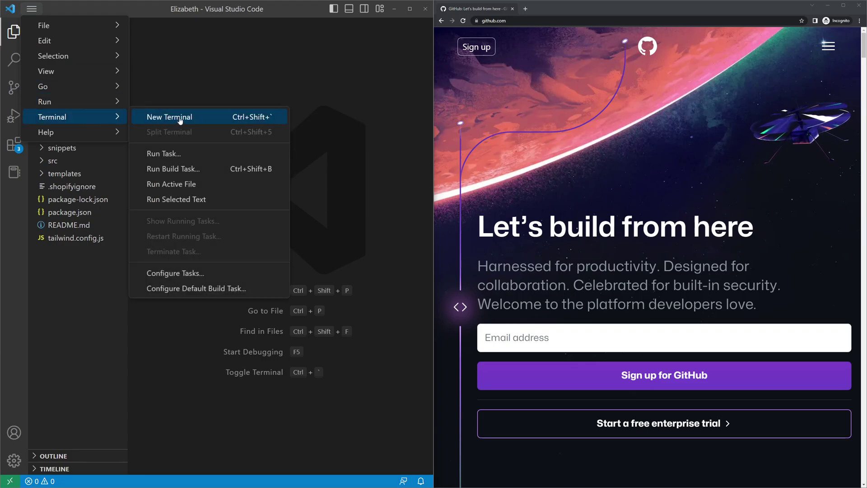
click(180, 119)
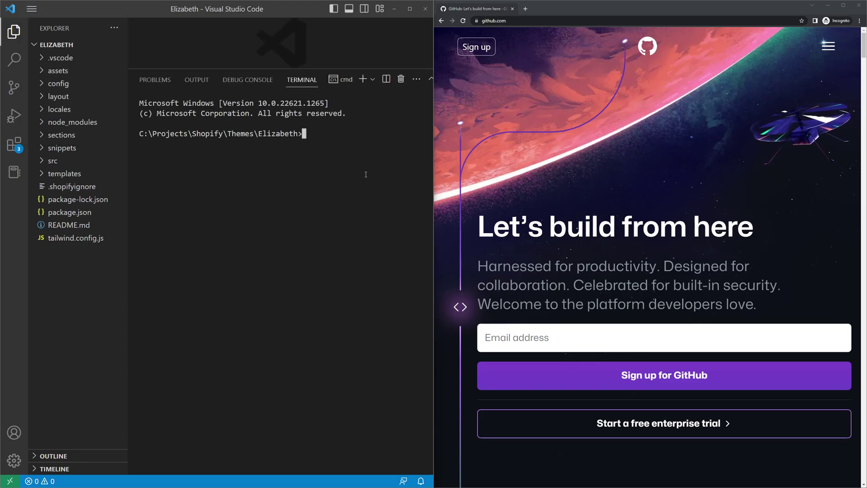
text(git version)
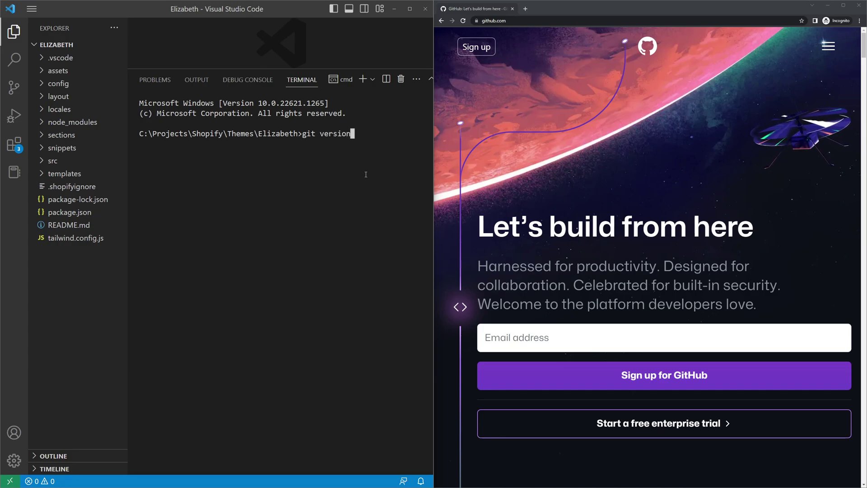
key(Return)
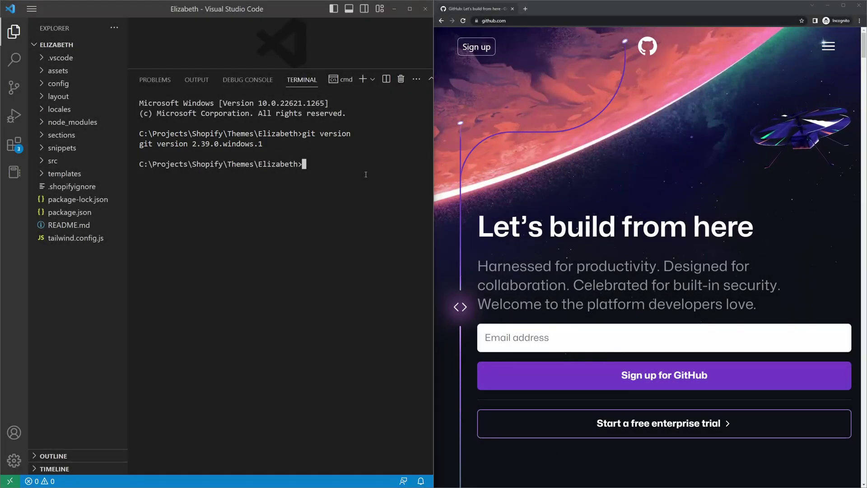
Search the web for "git download" in a new browser tab and open the Git SCM downloads page
click(524, 11)
click(524, 9)
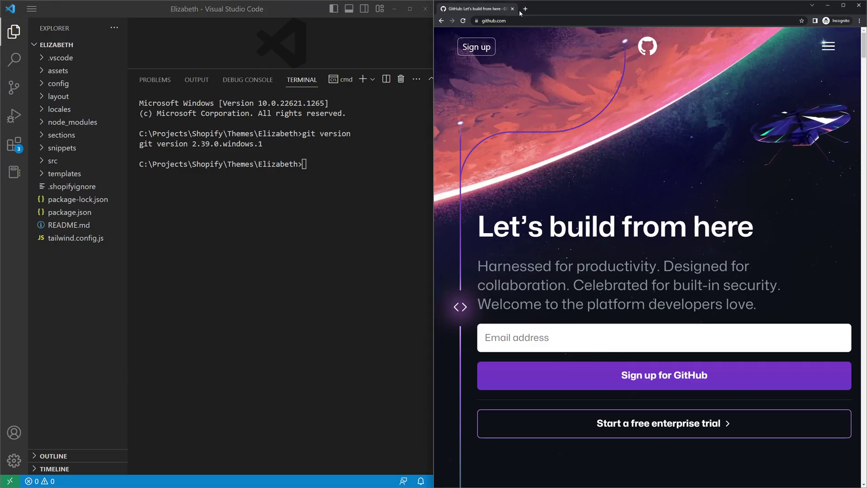
text(git download)
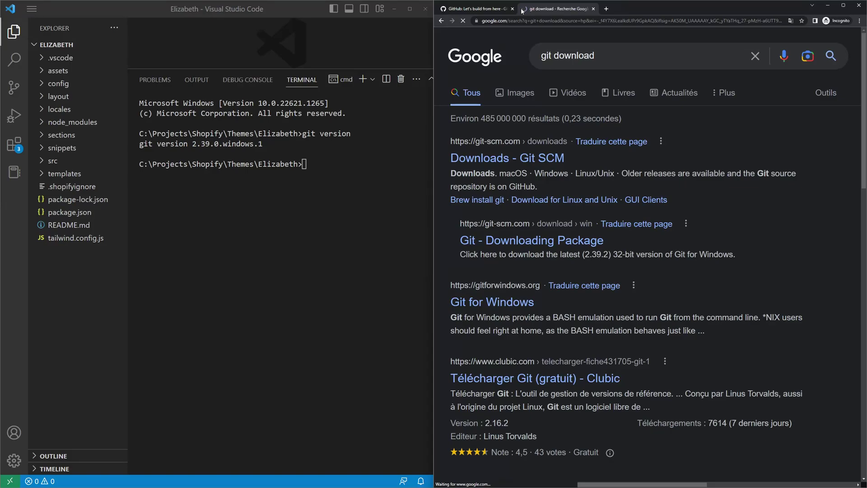
click(518, 161)
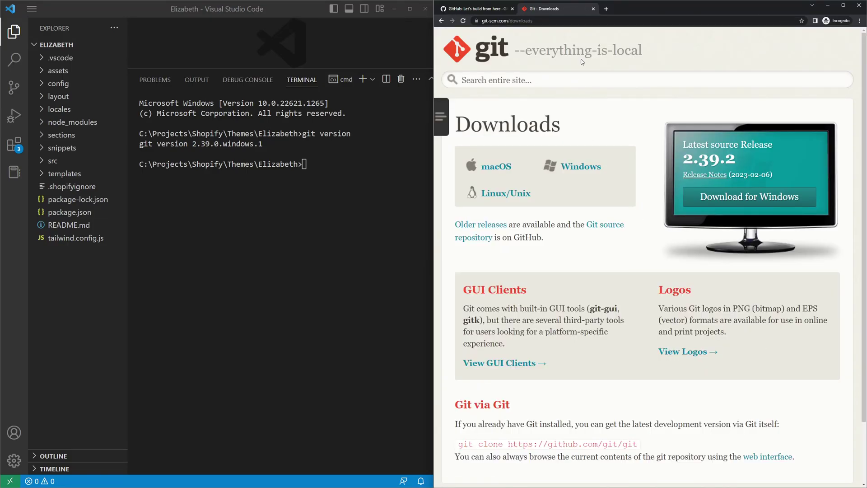
key(ctrl+l)
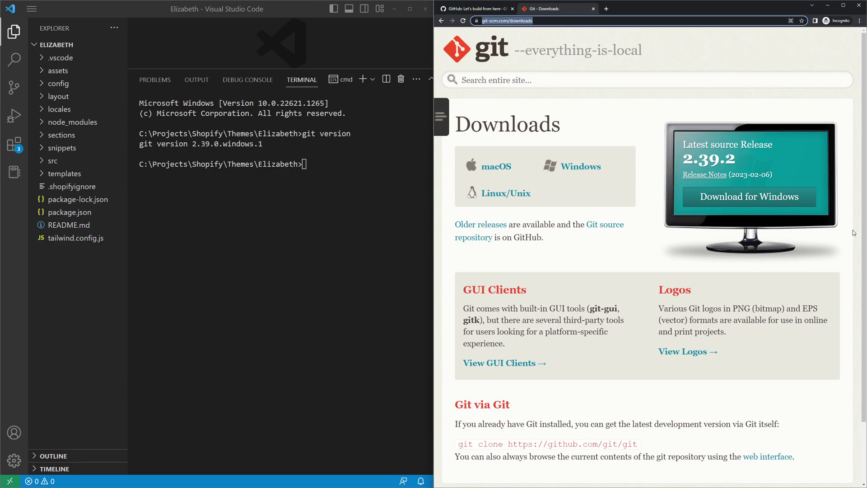
click(670, 238)
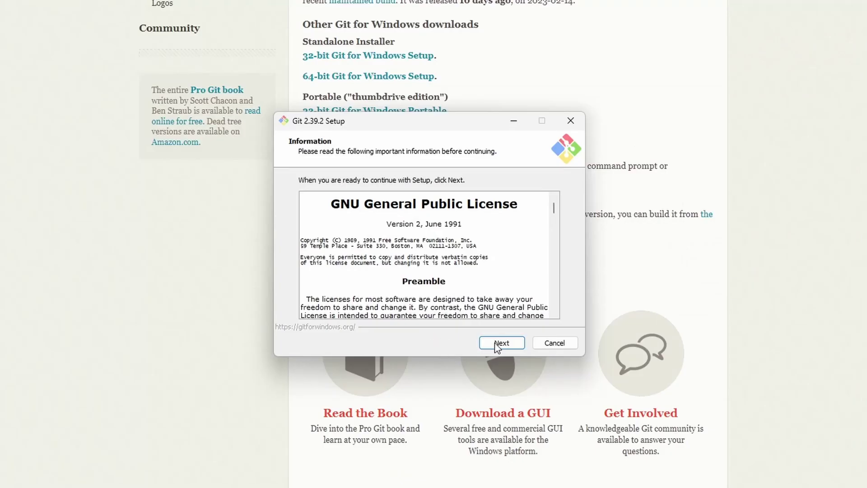
Accept the license in the Git 2.39.2 setup and keep the default components and initial settings up to the initial branch name
click(498, 344)
click(501, 344)
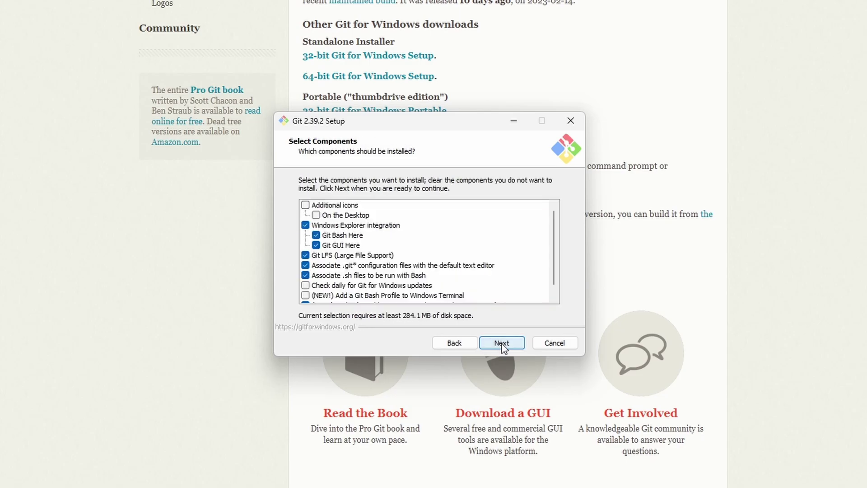
click(502, 344)
click(503, 344)
click(506, 345)
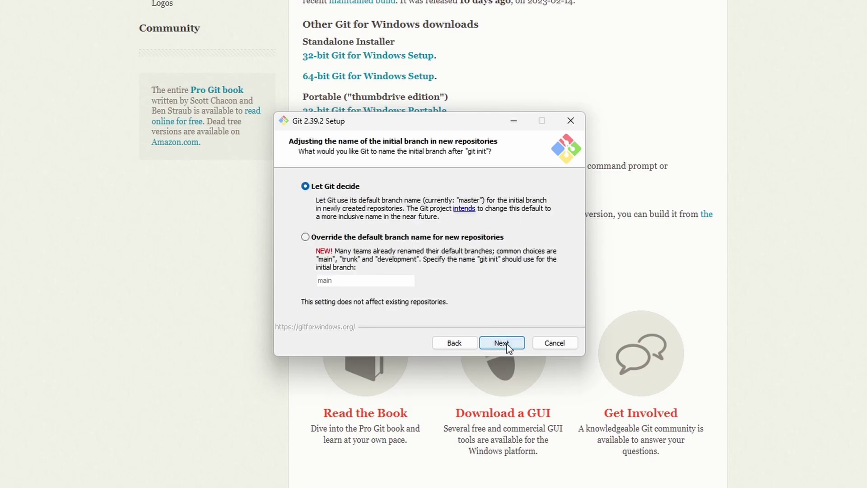
Let Git decide the initial branch name and keep the remaining setup defaults, including fast-forward or merge for git pull
click(506, 344)
click(506, 344)
click(507, 344)
click(507, 344)
click(508, 344)
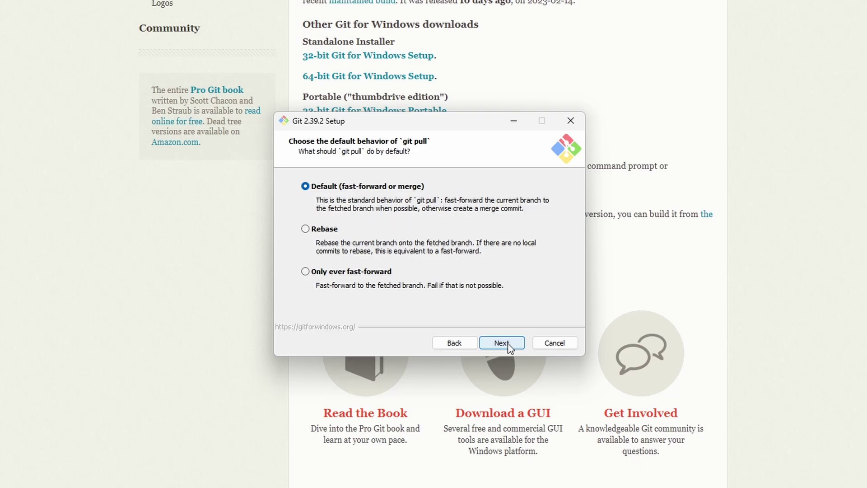
click(508, 344)
click(508, 345)
click(508, 344)
click(509, 344)
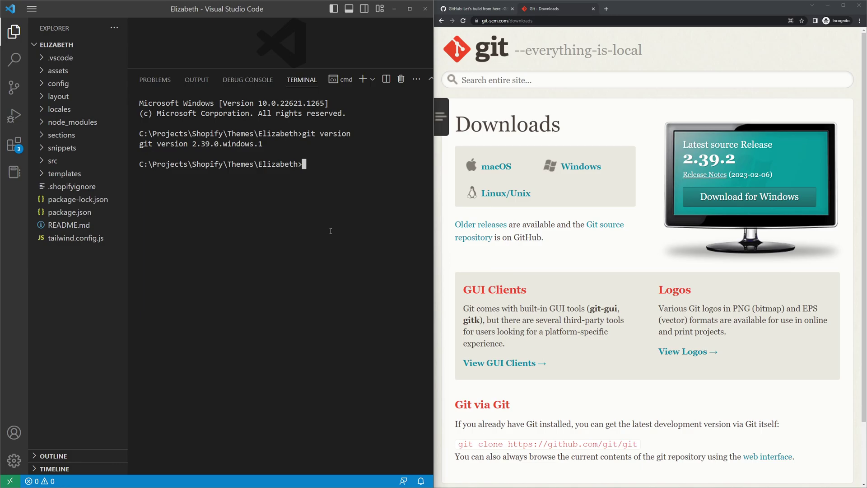
Close the current terminal in Visual Studio Code, open a new one and run git version
click(400, 79)
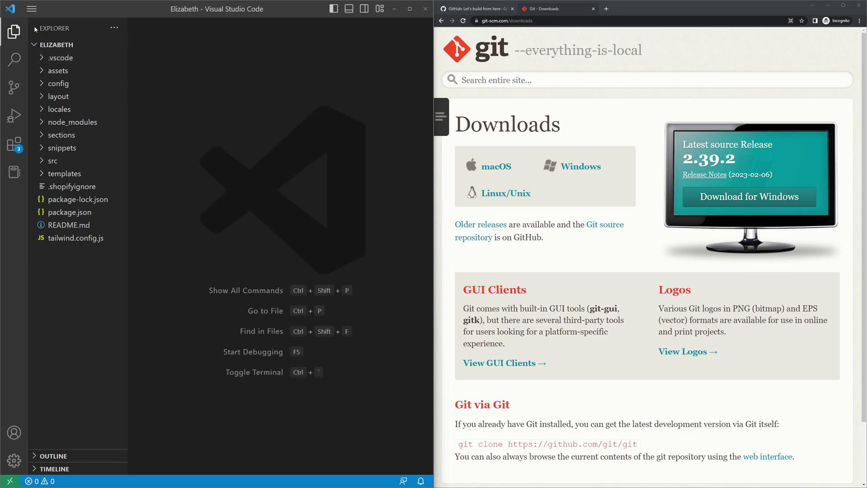
click(33, 10)
mouse_move(67, 117)
click(167, 117)
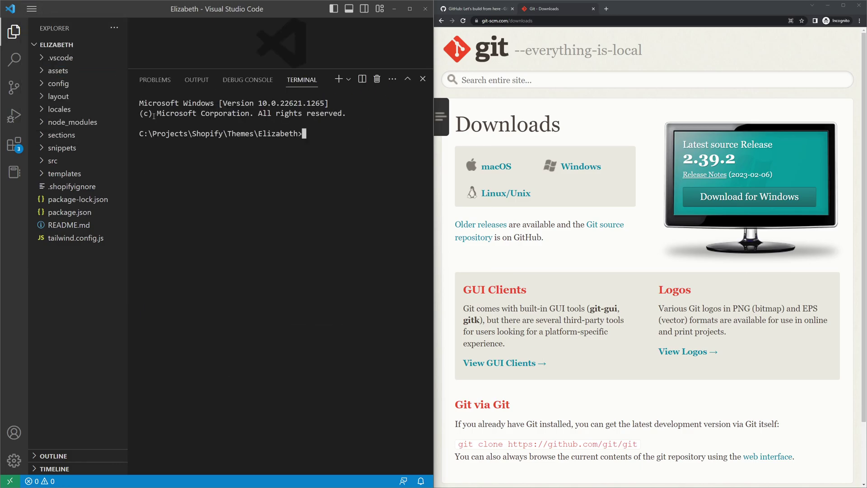
text(git version)
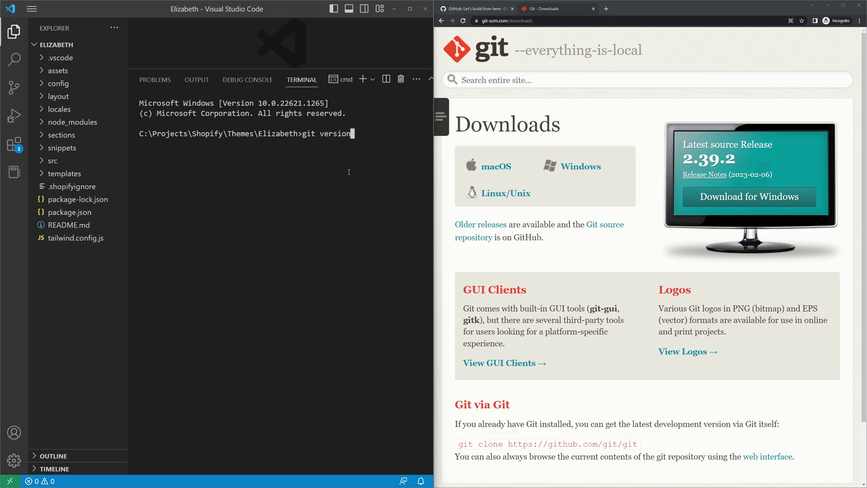
key(Return)
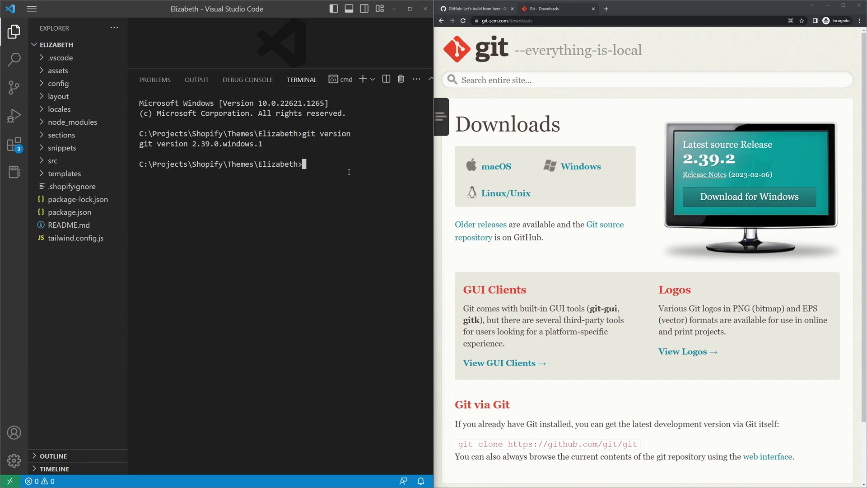
Check the README.md command in the GitHub repository's command-line instructions against the project's own README.md in Visual Studio Code
click(493, 10)
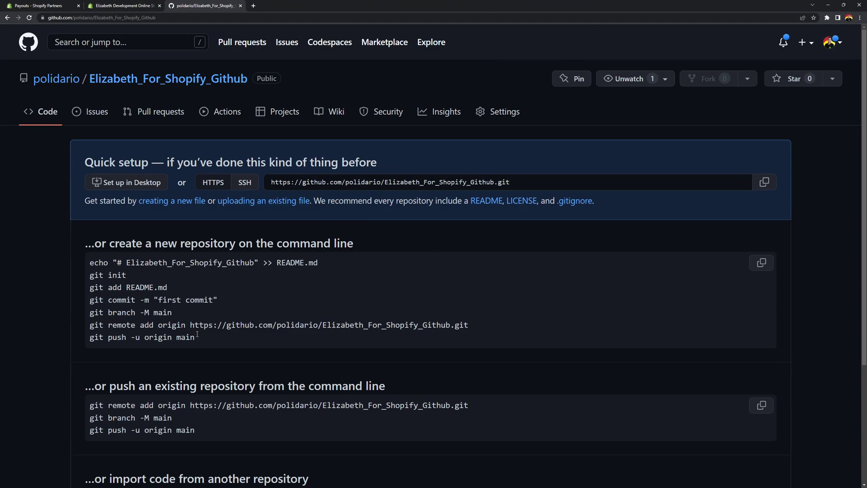
scroll(426, 310, down, 2)
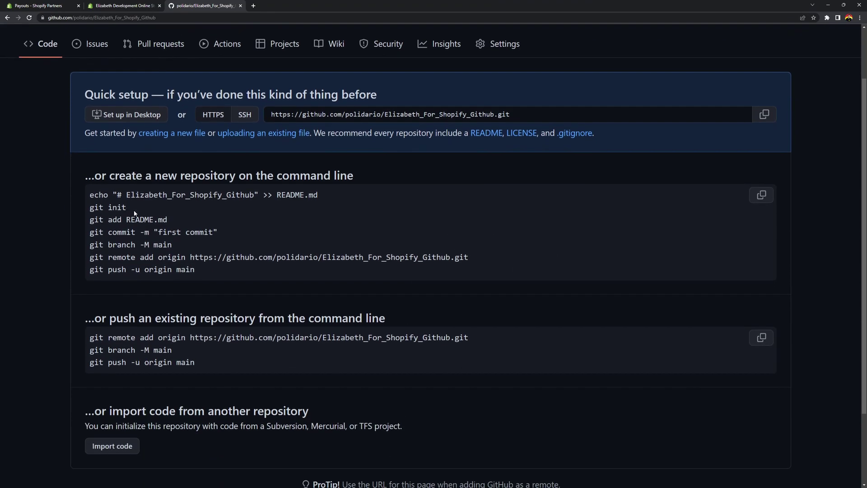
drag(131, 208, 278, 198)
click(317, 211)
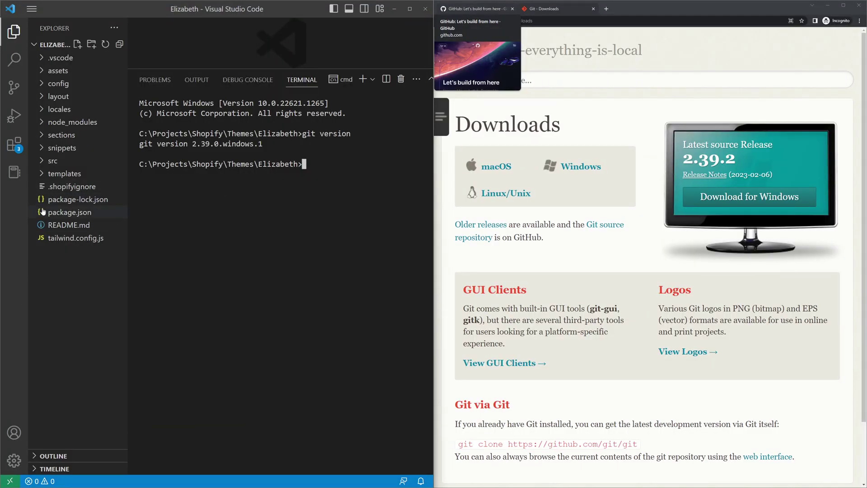
click(60, 226)
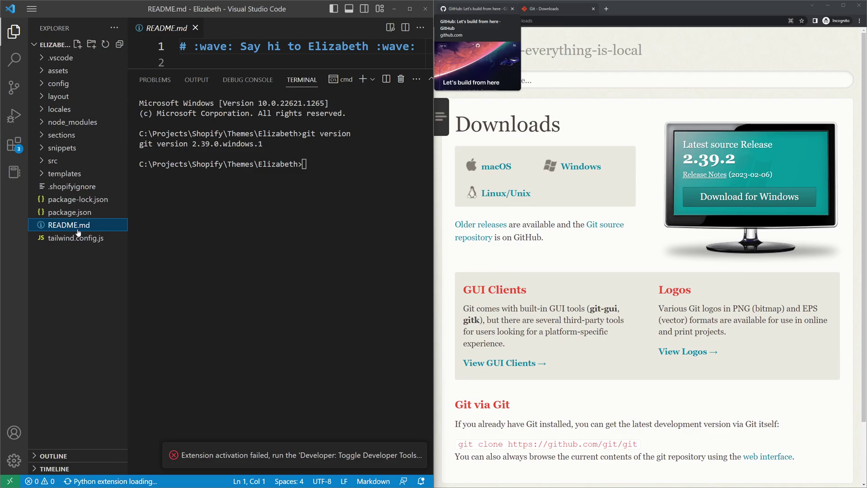
click(195, 28)
Find the initialization command in the GitHub instructions and run git init in the Elizabeth project's terminal
click(346, 226)
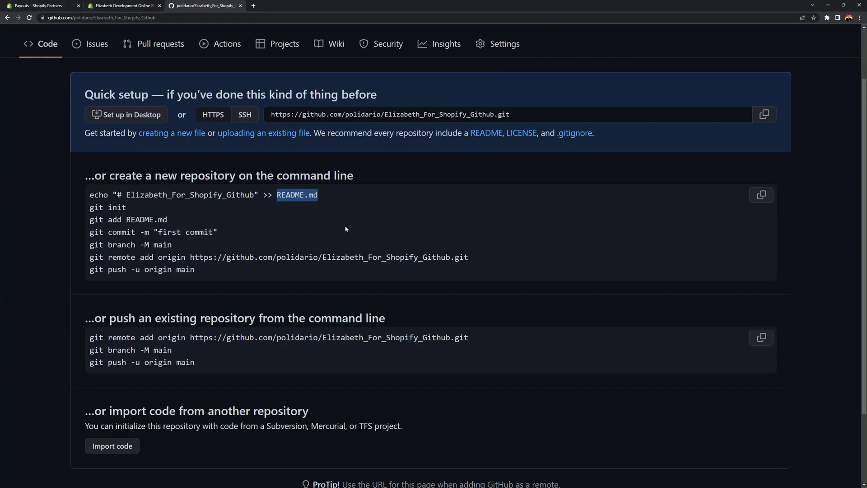
drag(126, 209, 97, 208)
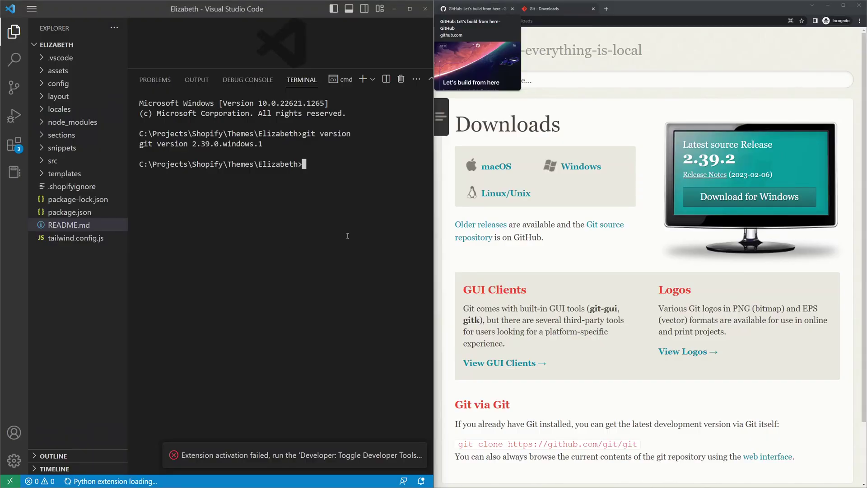
text(git init)
key(Return)
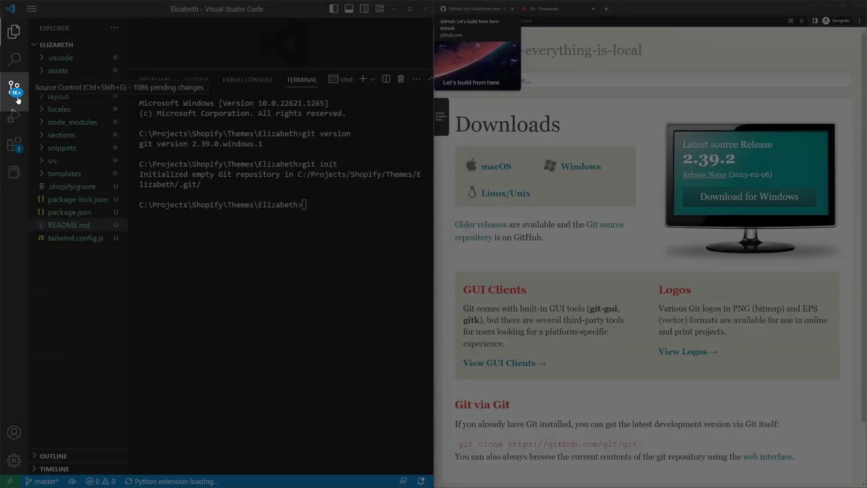
Examine the project's pending source control changes, collapse the list and return to the file explorer
click(18, 97)
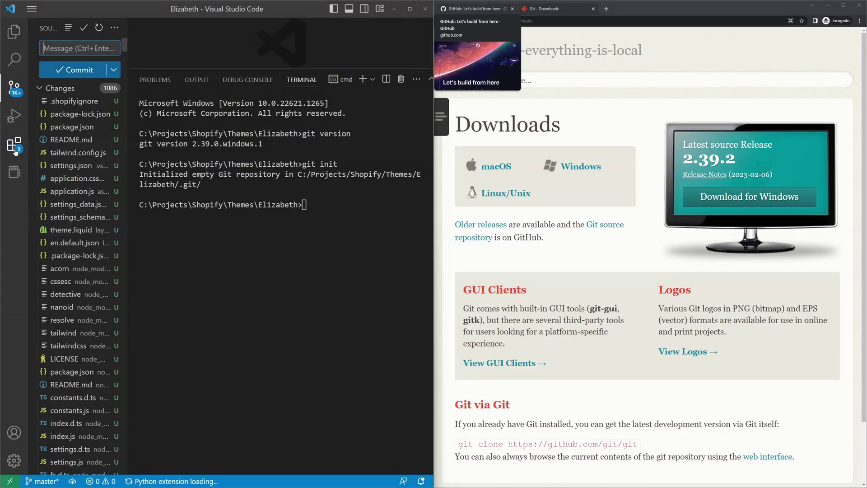
click(39, 89)
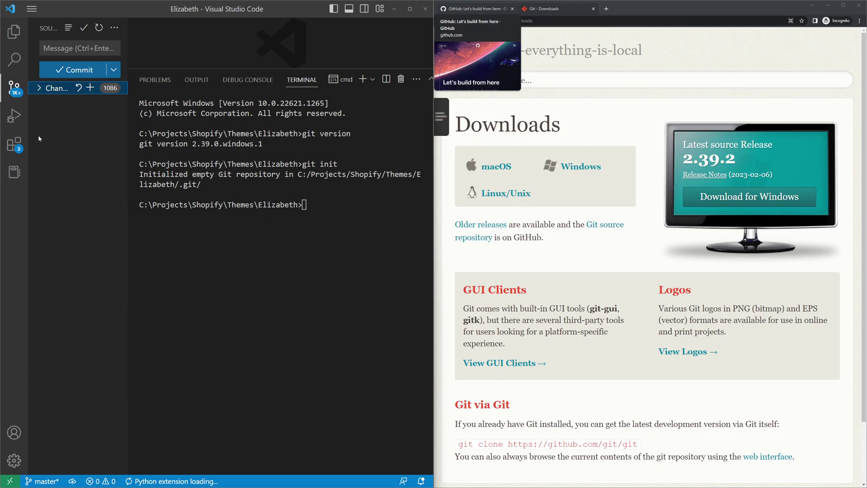
click(14, 32)
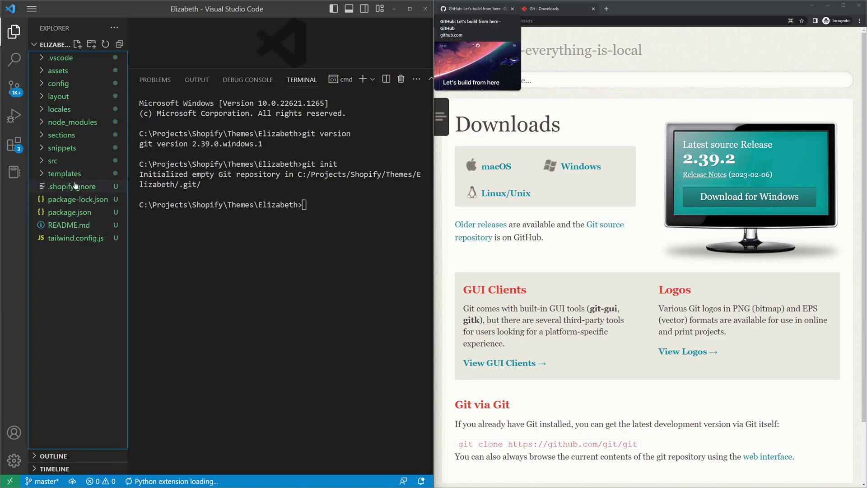
Create a new file named .gitignore in the root of the Elizabeth project
right_click(78, 267)
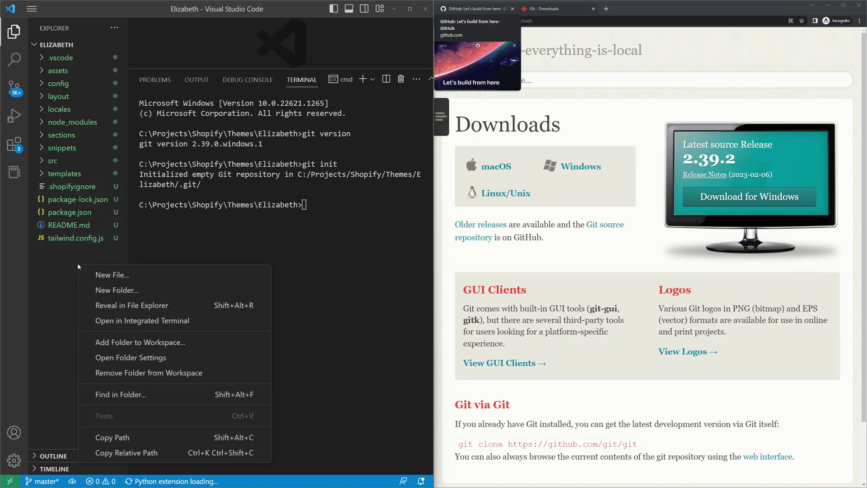
click(105, 276)
text(.gi)
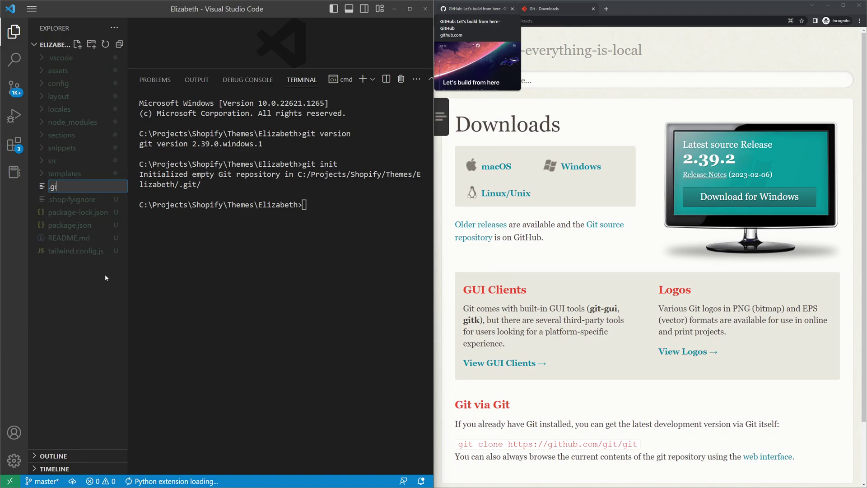
text(tignore)
key(Left)
key(Return)
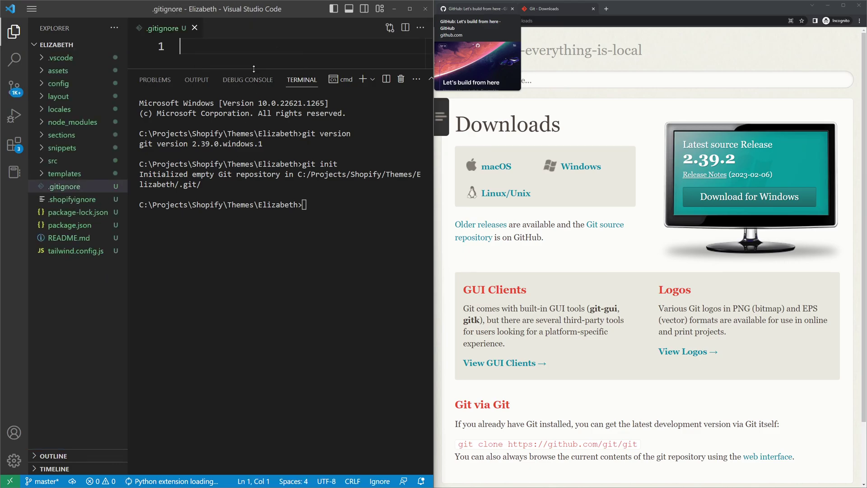
Enlarge the editor area, add node_modules to the .gitignore file and save it
drag(248, 69, 249, 225)
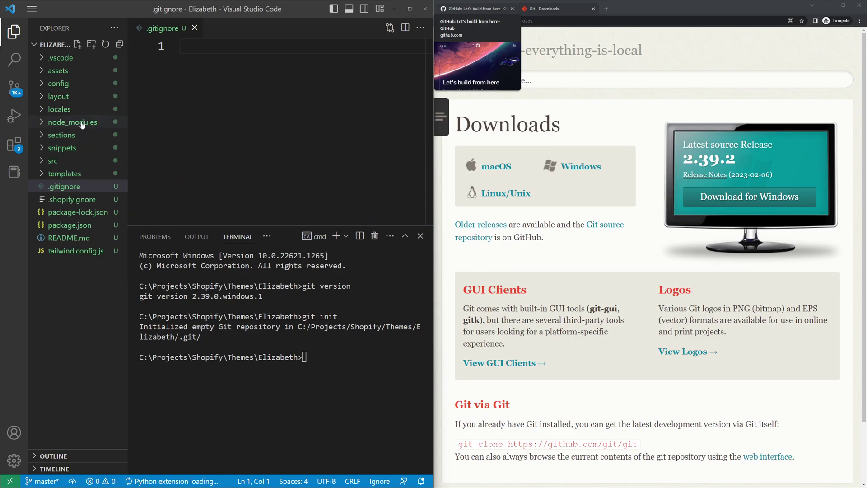
click(54, 161)
click(42, 163)
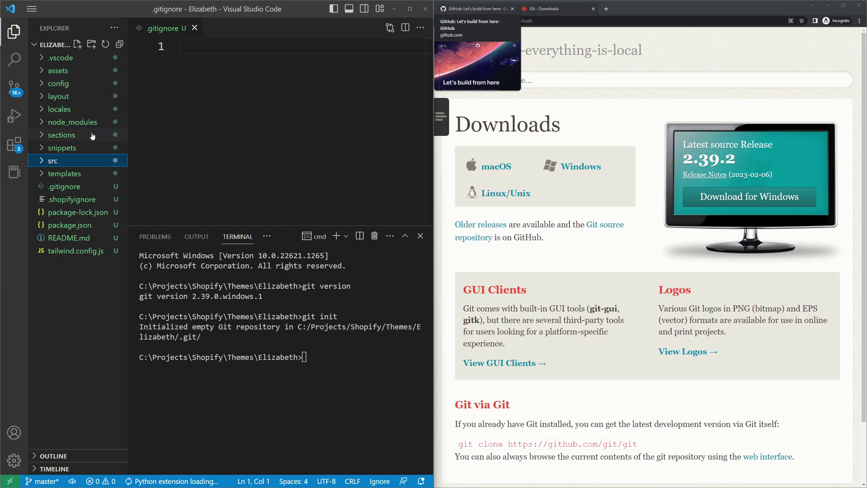
click(267, 107)
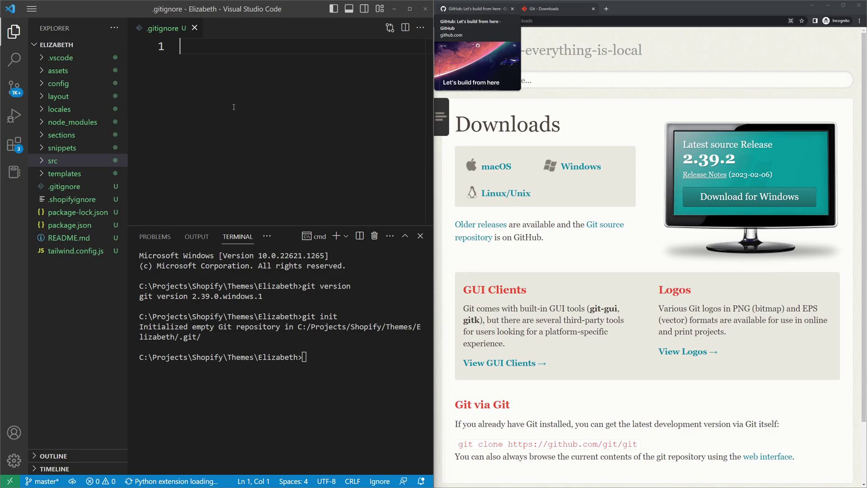
text(node)
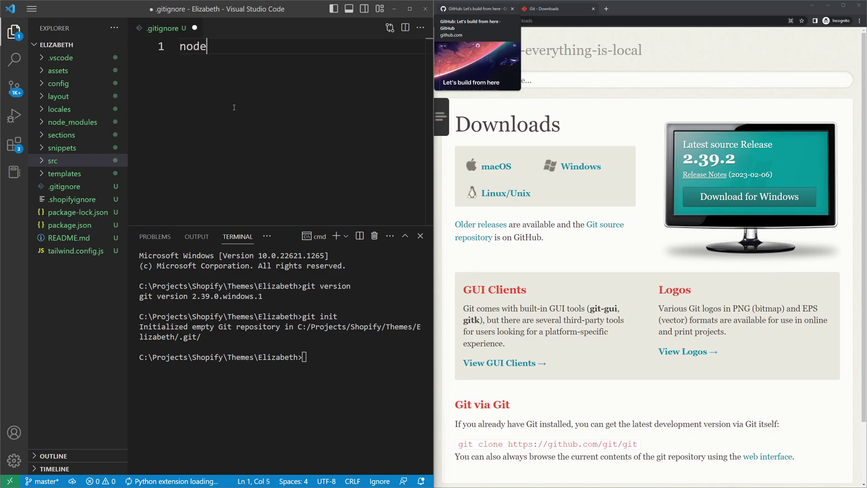
text(_modules)
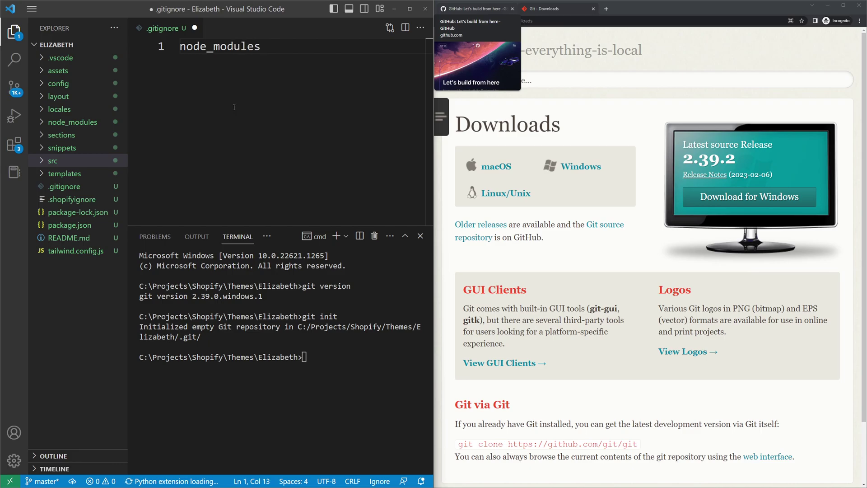
key(ctrl+s)
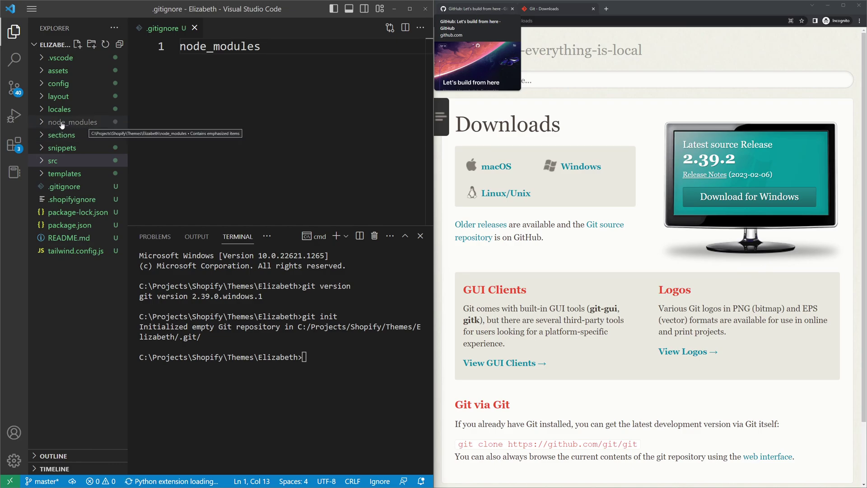
Review the remaining files in the source control changes list, collapse it and return to the file explorer
click(17, 94)
scroll(96, 319, down, 3)
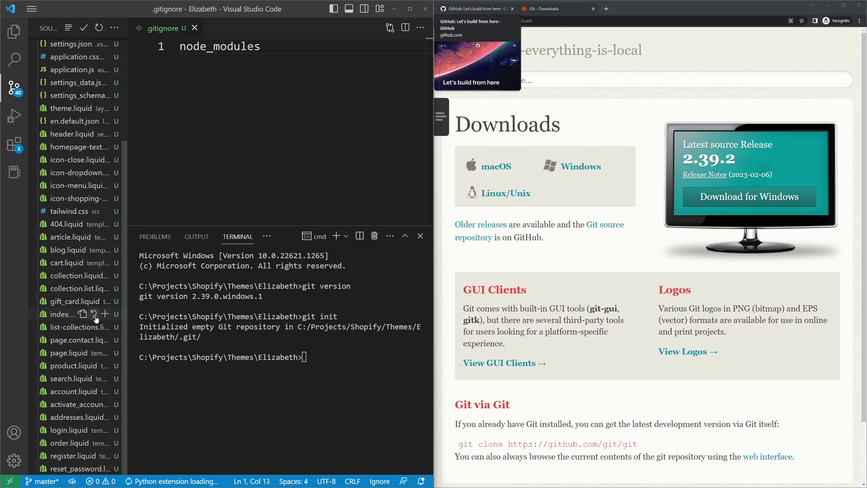
scroll(95, 319, up, 3)
scroll(68, 271, down, 3)
scroll(54, 262, up, 3)
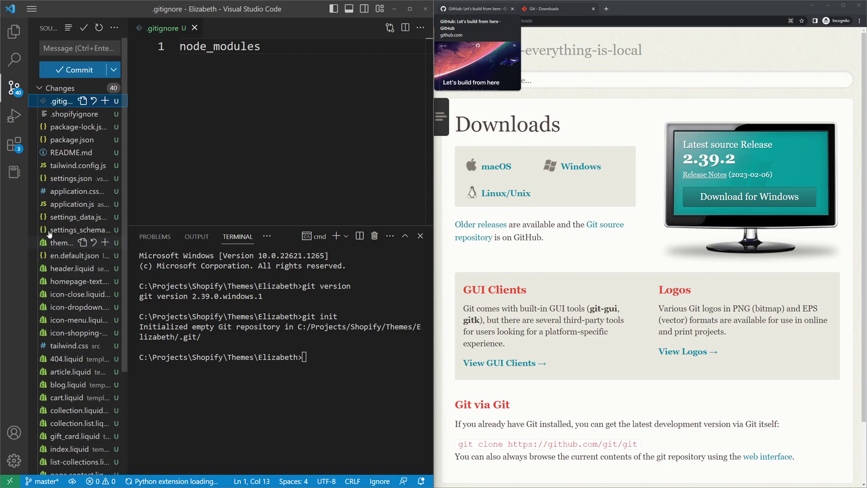
click(39, 88)
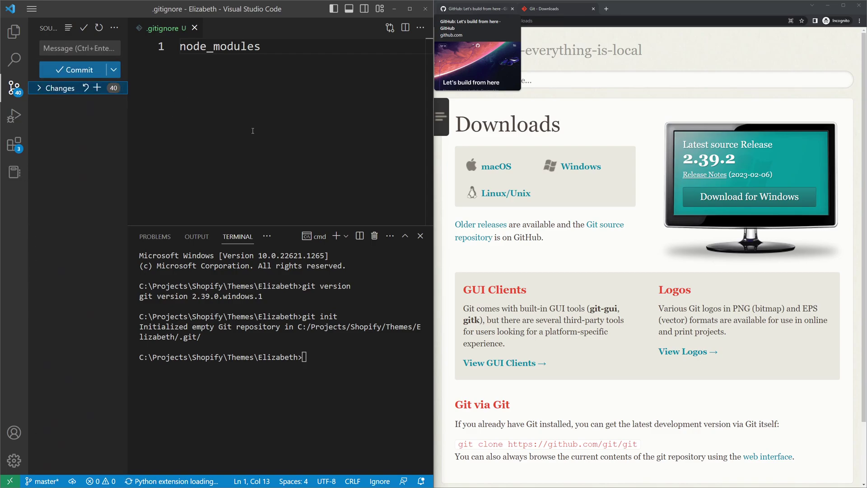
key(ctrl+shift+e)
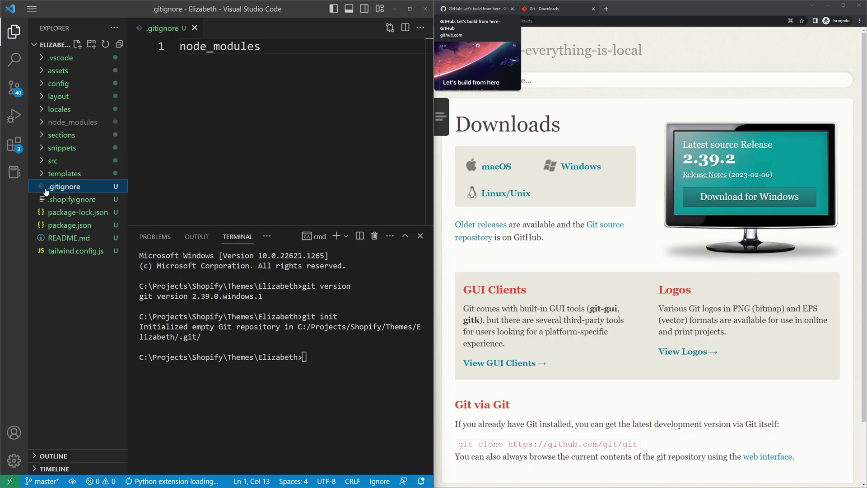
Switch to the GitHub repository page and examine the git commit and git add README.md commands in the setup instructions
key(ctrl+grave)
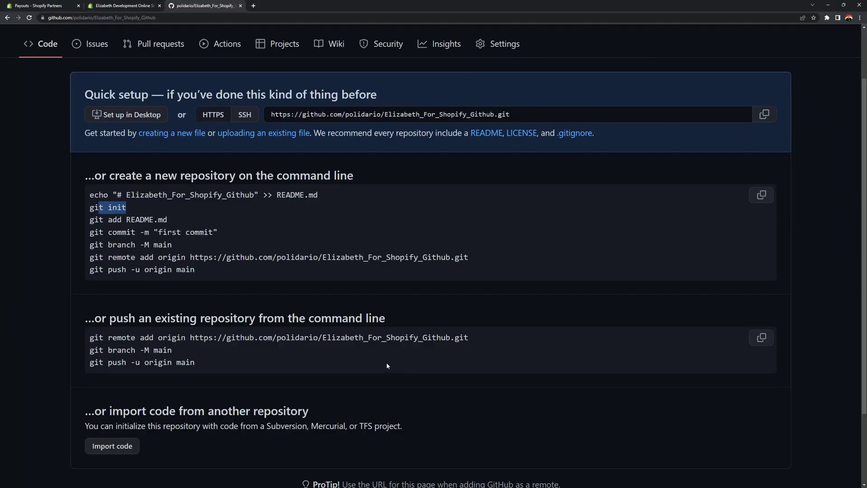
click(227, 219)
drag(90, 234, 226, 235)
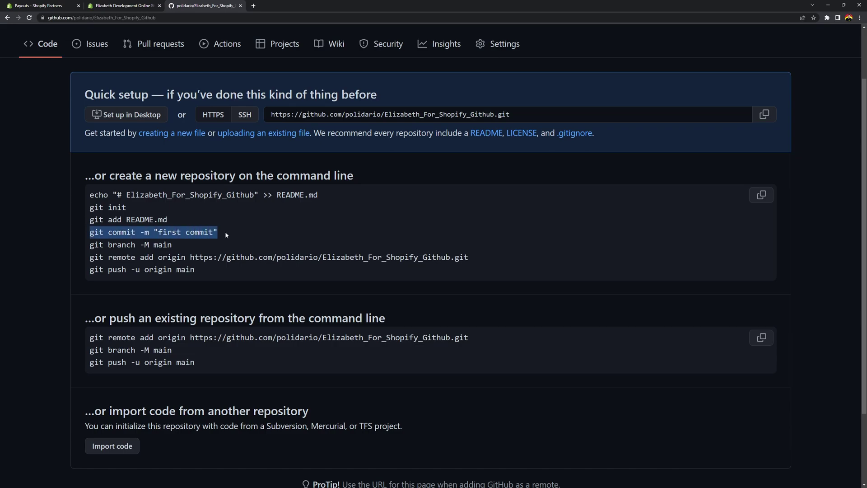
click(156, 232)
drag(90, 220, 228, 220)
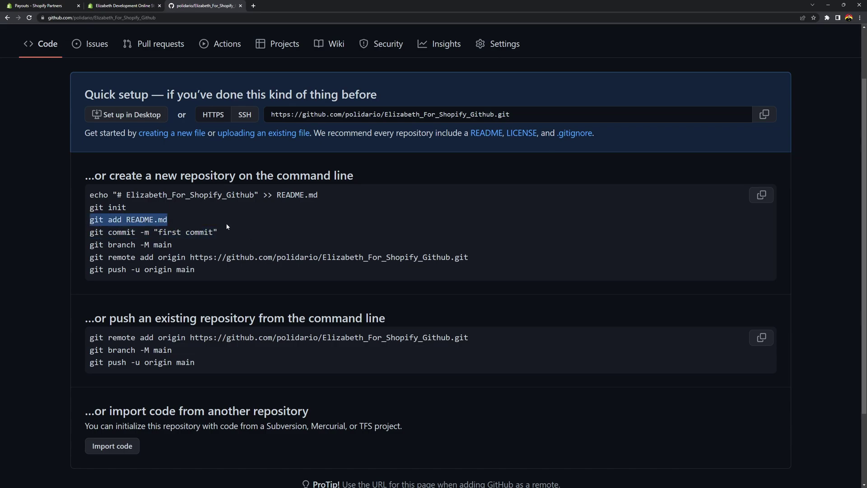
click(195, 226)
drag(127, 220, 216, 221)
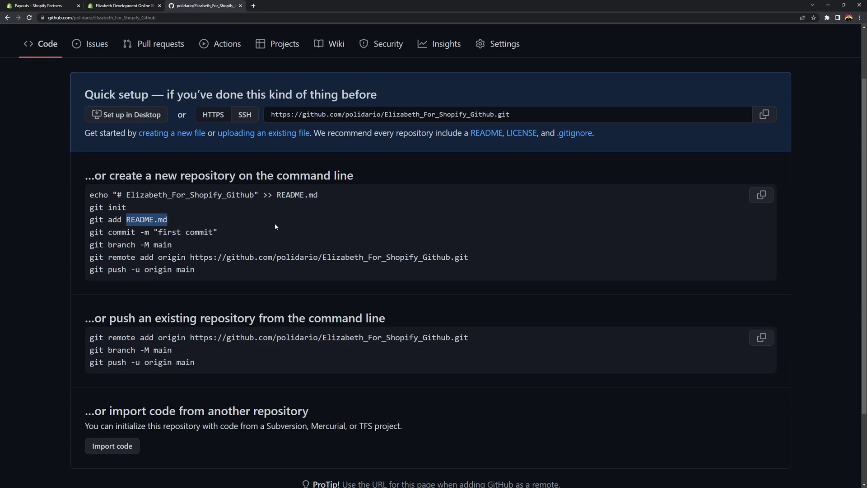
Switch to the VS Code terminal, stage all project files with git add . and open the source control view
click(245, 231)
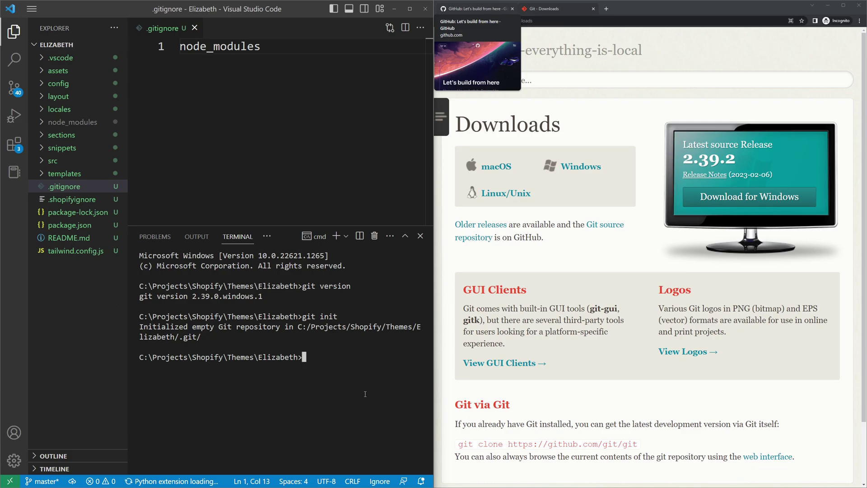
text(git add .)
key(Return)
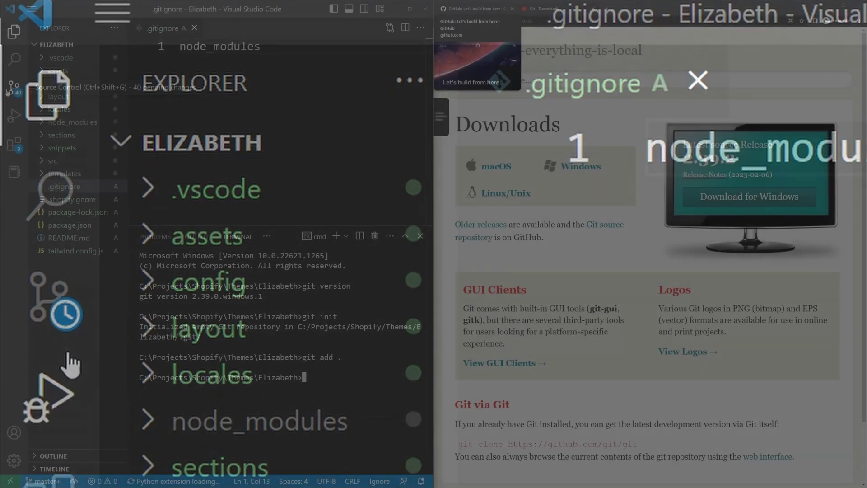
click(47, 316)
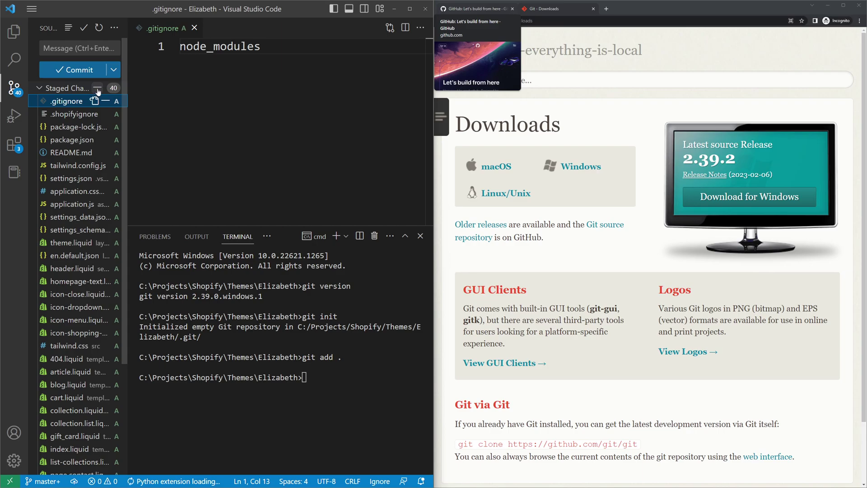
Unstage all files, stage them again with git add . in the terminal and collapse the staged changes list
click(97, 89)
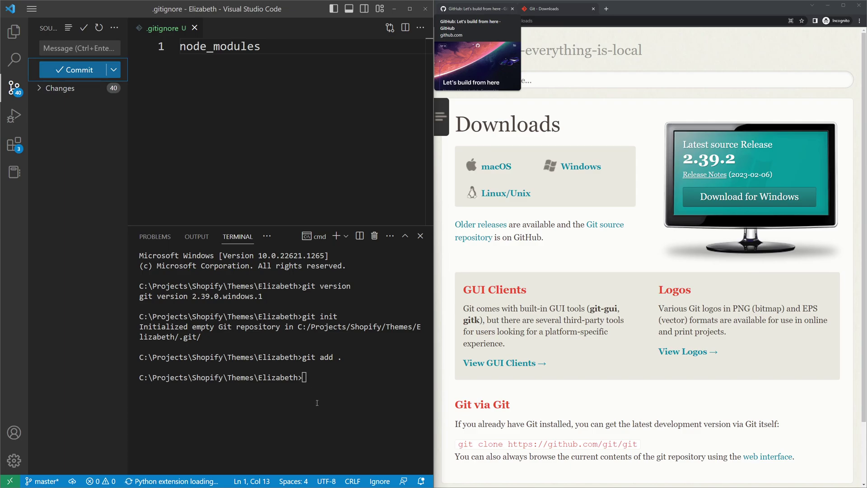
click(347, 396)
key(Up)
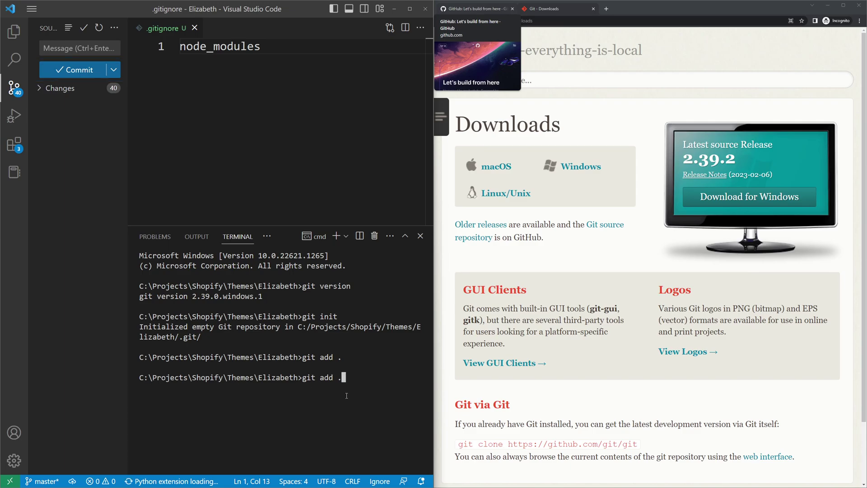
key(Return)
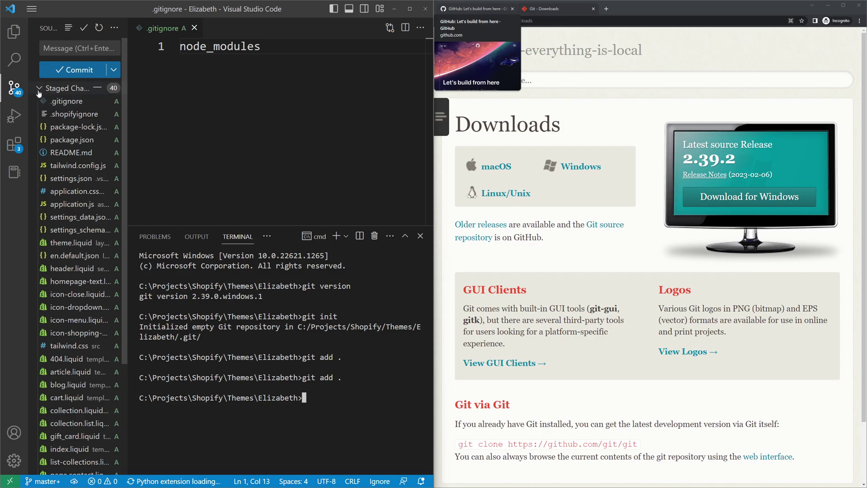
click(39, 92)
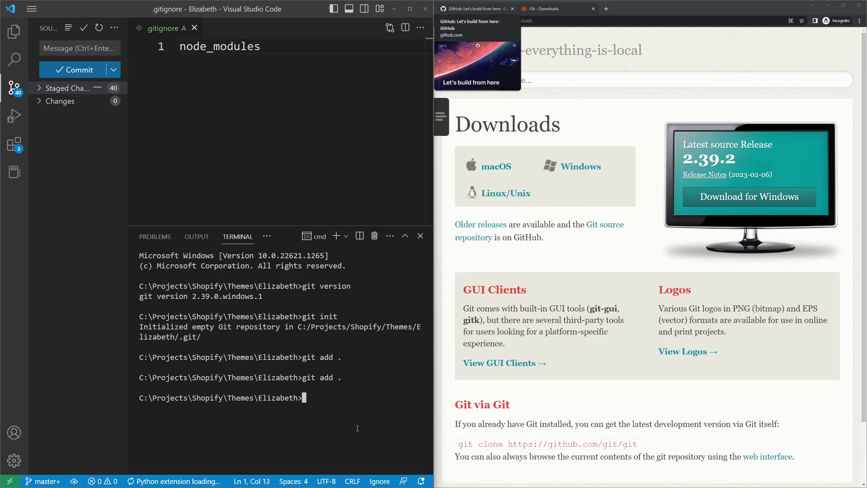
Copy the git commit -m "first commit" command from the GitHub setup page into the VS Code terminal
key(alt+Tab)
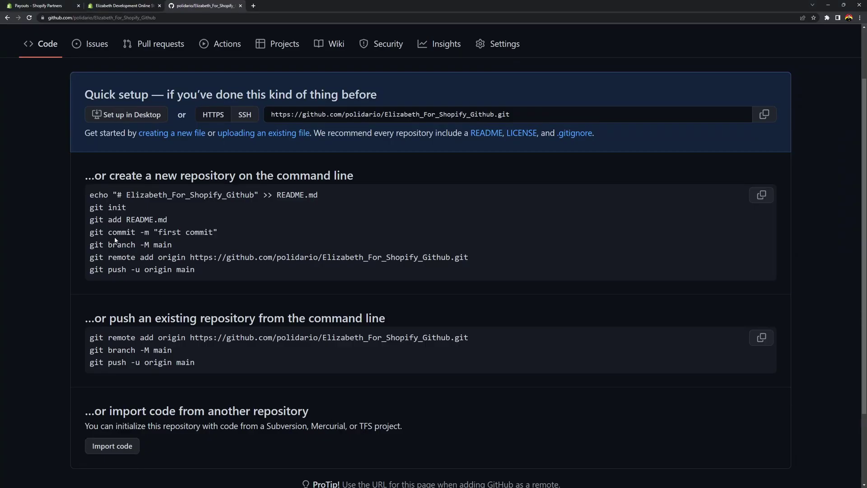
drag(221, 236, 92, 235)
key(ctrl+c)
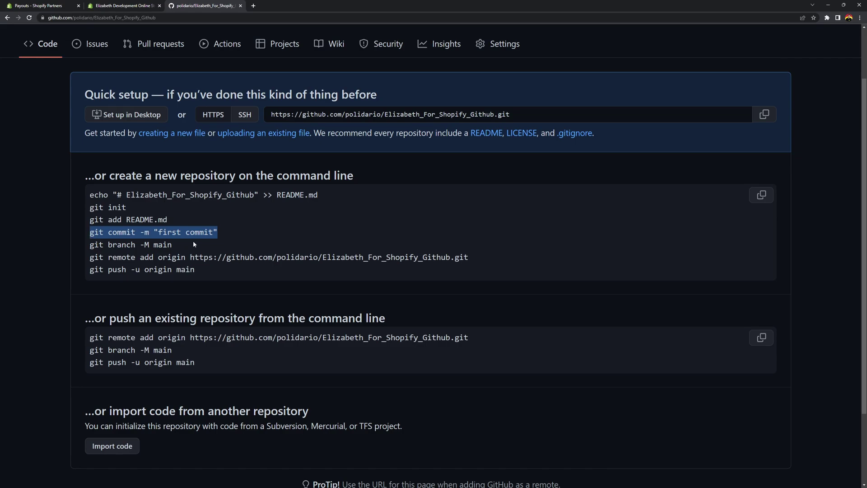
key(alt+Tab)
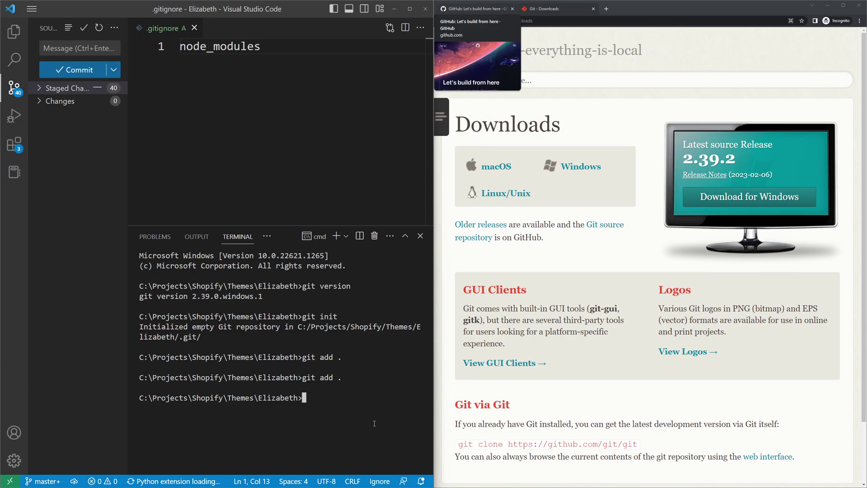
key(ctrl+v)
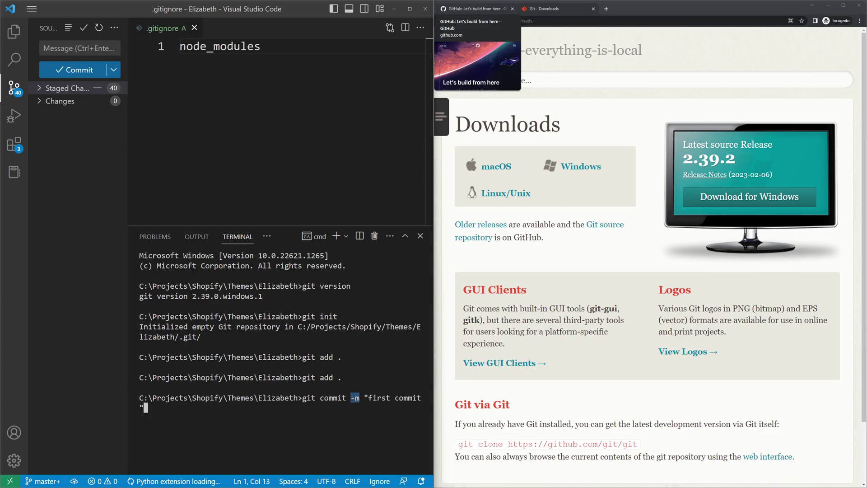
Replace the commit message with "Hello world, Elizabeth" and run the git commit command
drag(365, 396, 364, 409)
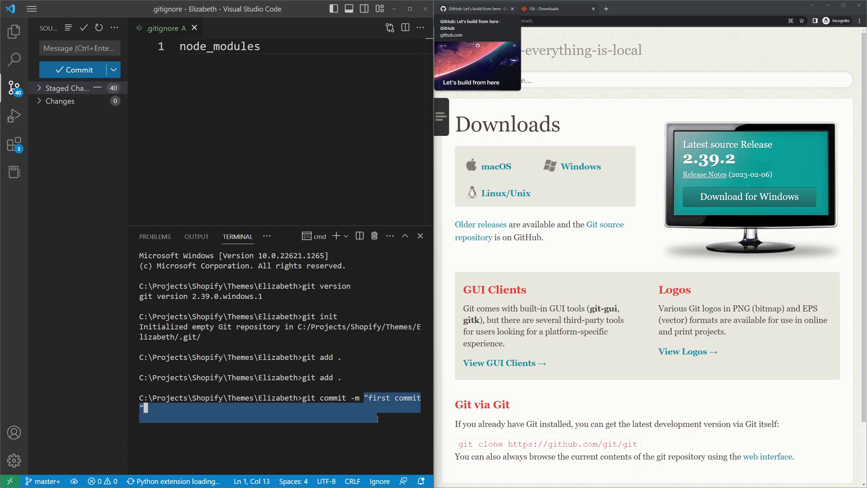
click(329, 415)
drag(304, 400, 395, 404)
click(351, 411)
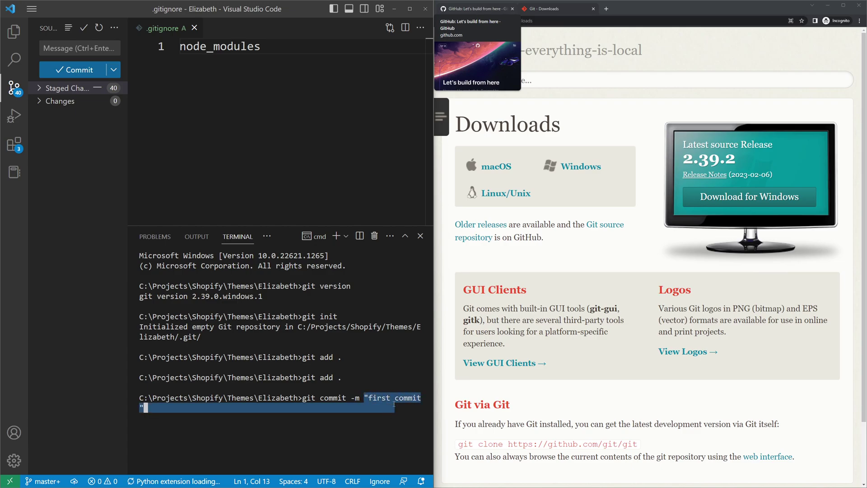
click(395, 404)
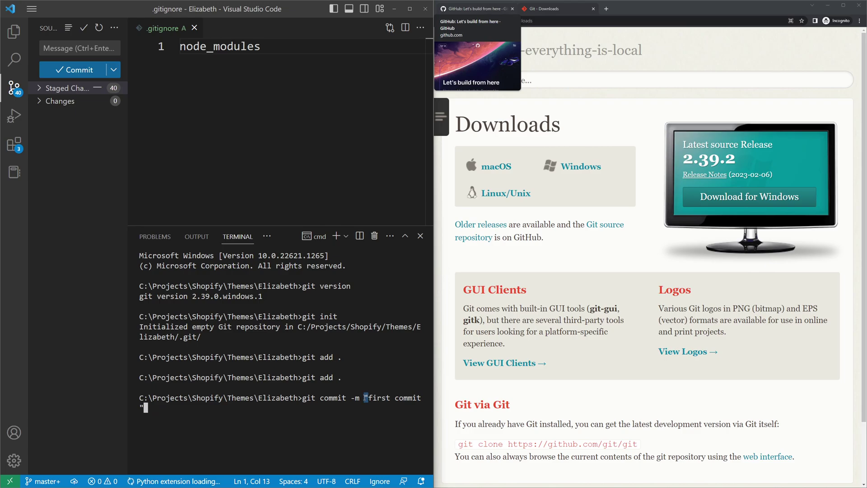
drag(369, 399, 430, 396)
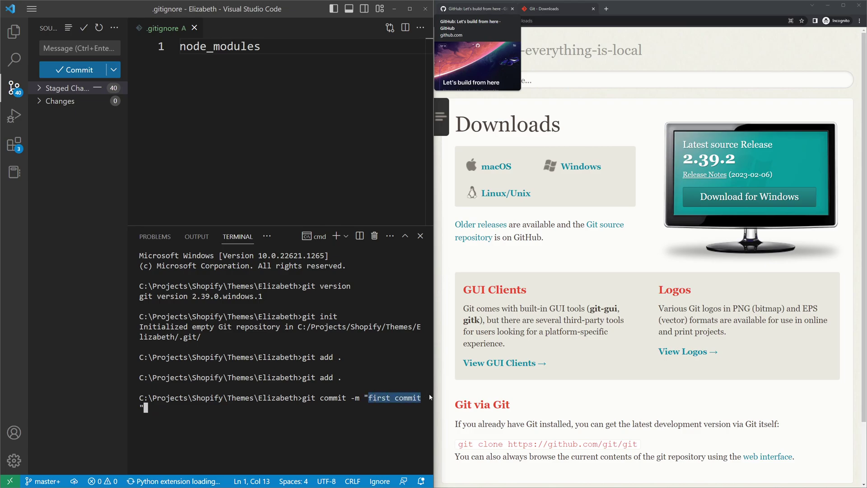
key(BackSpace)
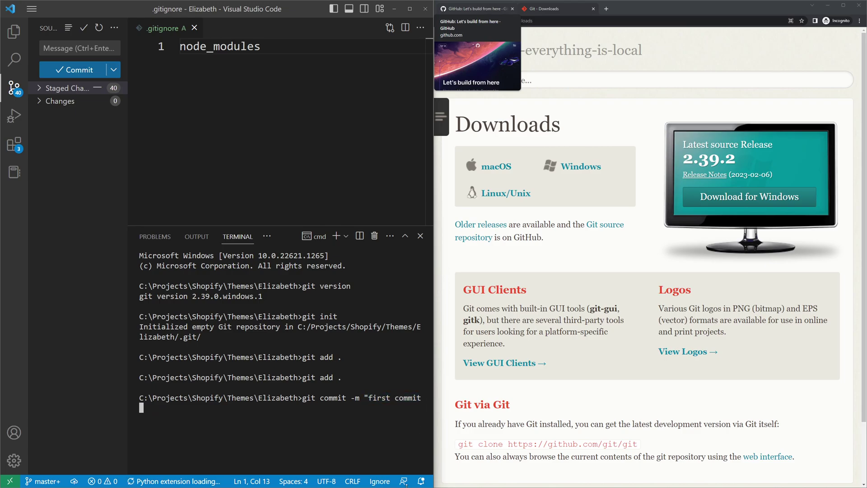
key(BackSpace)
key(BackSpace)
key(BackSpace)
key(BackSpace)
key(BackSpace)
key(BackSpace)
key(BackSpace)
key(BackSpace)
key(BackSpace)
key(BackSpace)
key(BackSpace)
key(BackSpace)
key(BackSpace)
text("Hello world, Elizabeth")
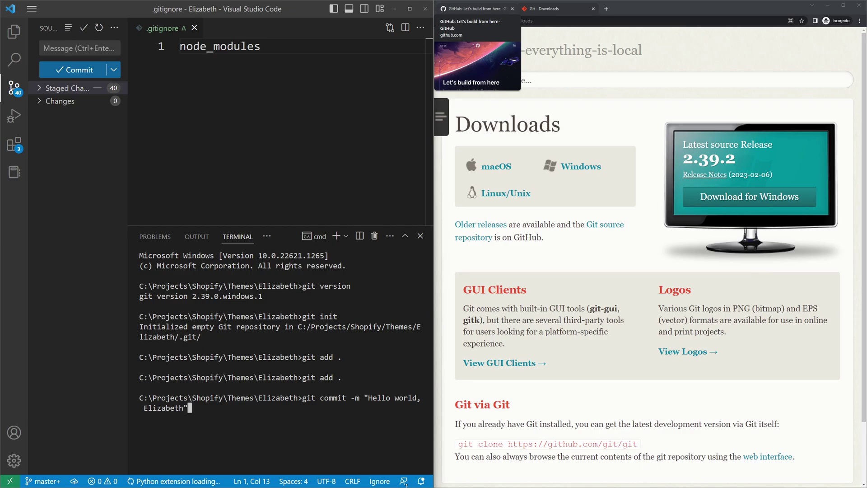
key(Return)
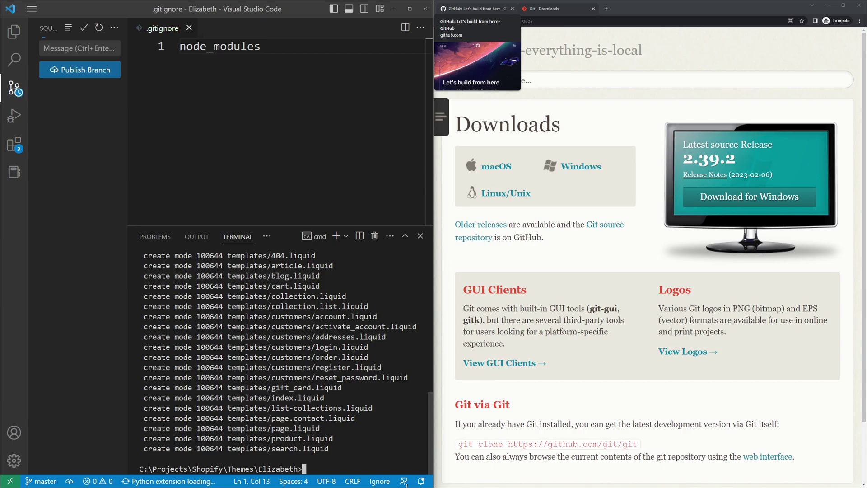
Review the committed files in the terminal output and check the repository's list of branches
scroll(272, 361, up, 4)
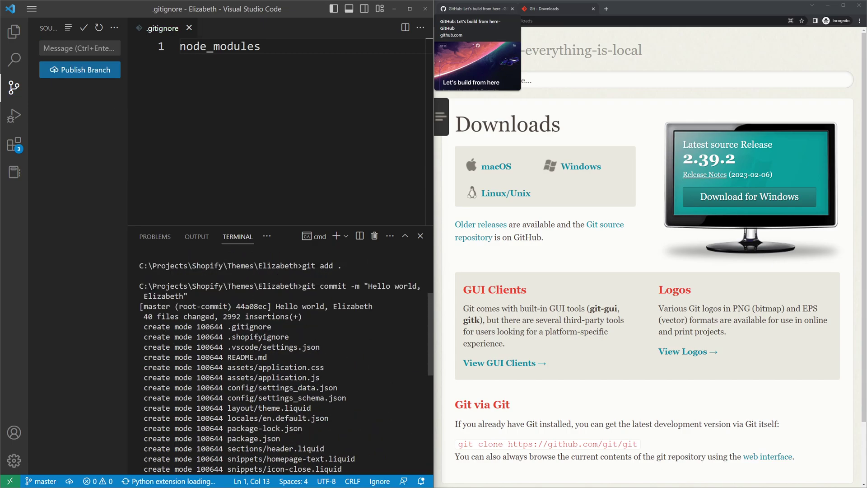
scroll(255, 336, down, 8)
scroll(274, 368, up, 5)
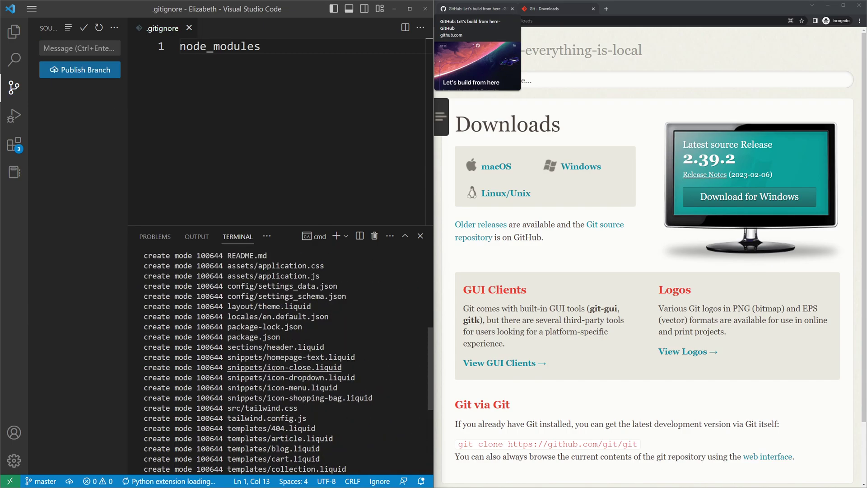
scroll(274, 368, up, 6)
scroll(275, 368, down, 8)
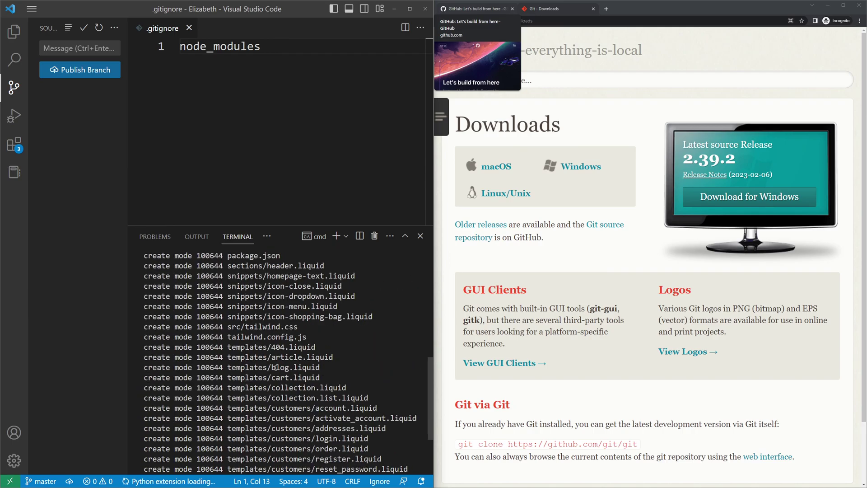
scroll(276, 368, down, 3)
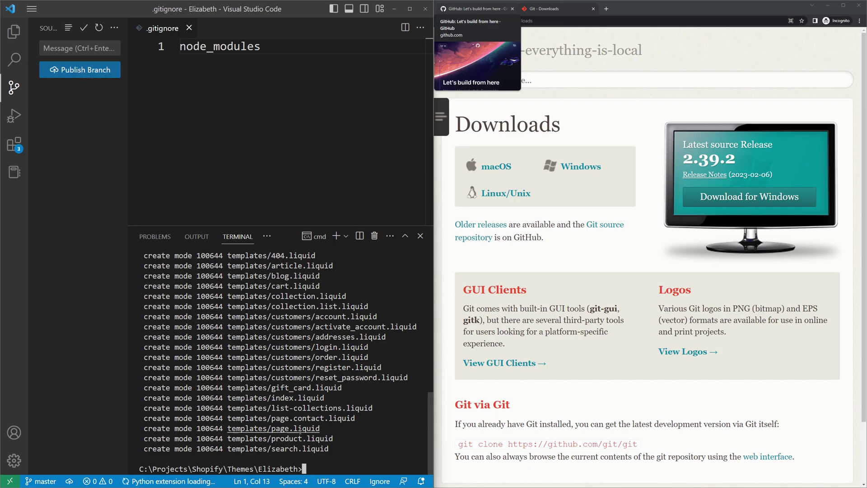
click(44, 481)
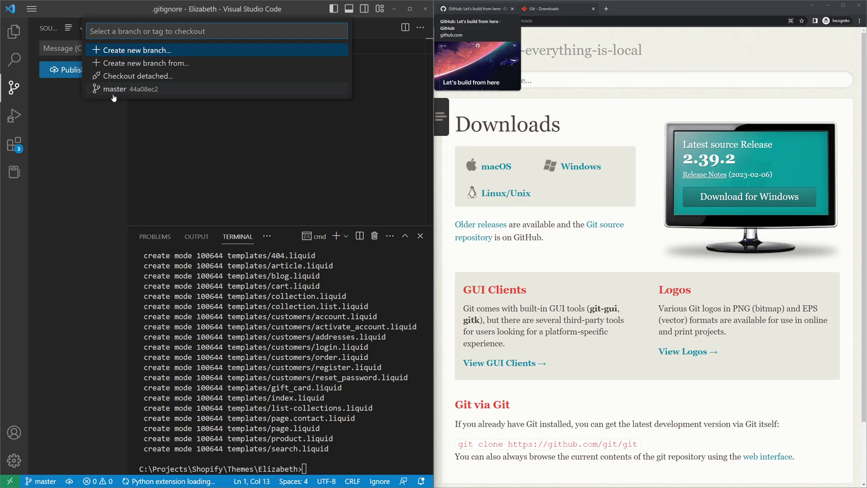
key(Escape)
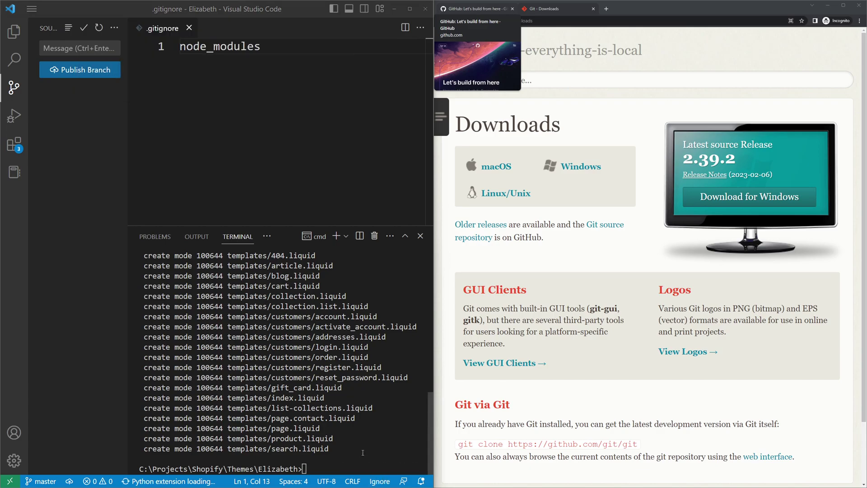
Switch to the GitHub setup page and copy the git branch -M main command
key(alt+Tab)
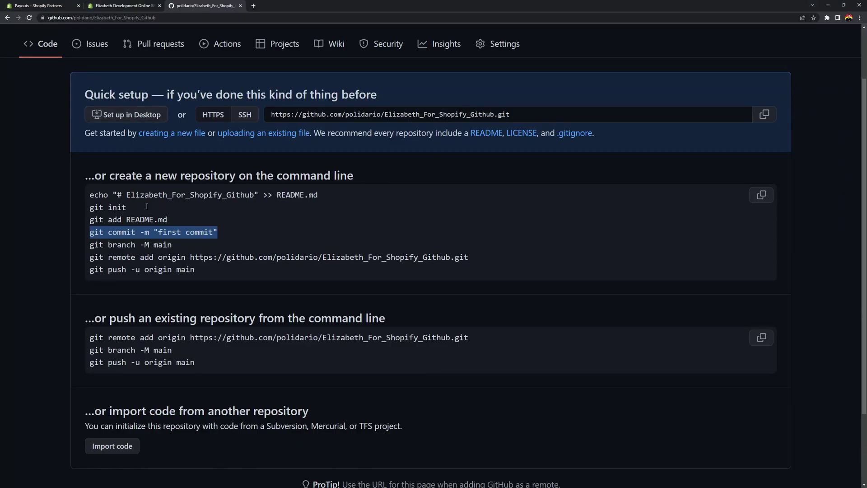
drag(185, 246, 99, 245)
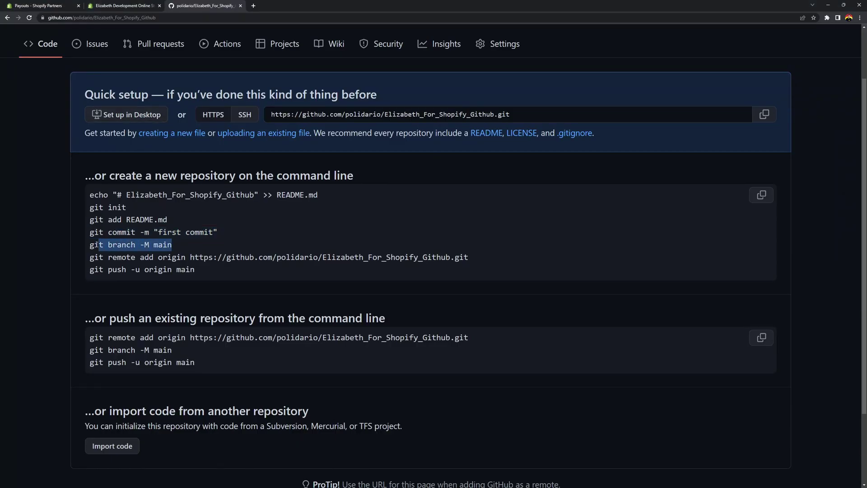
click(85, 245)
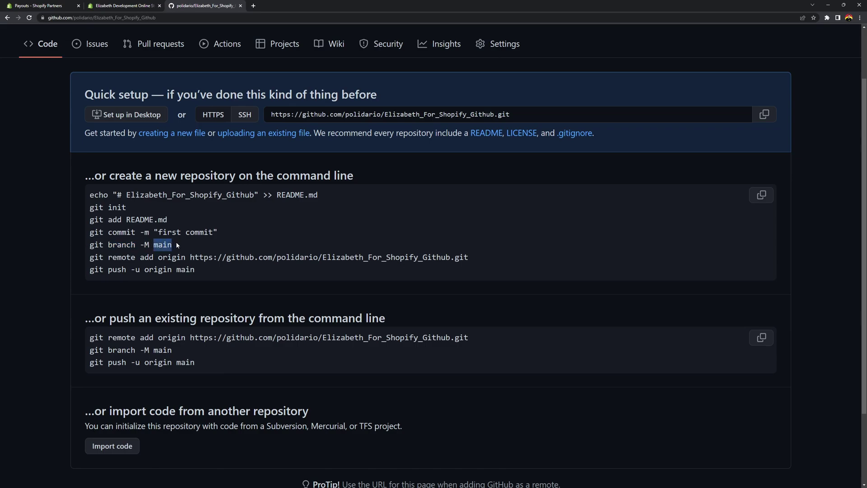
drag(171, 244, 89, 249)
key(ctrl+c)
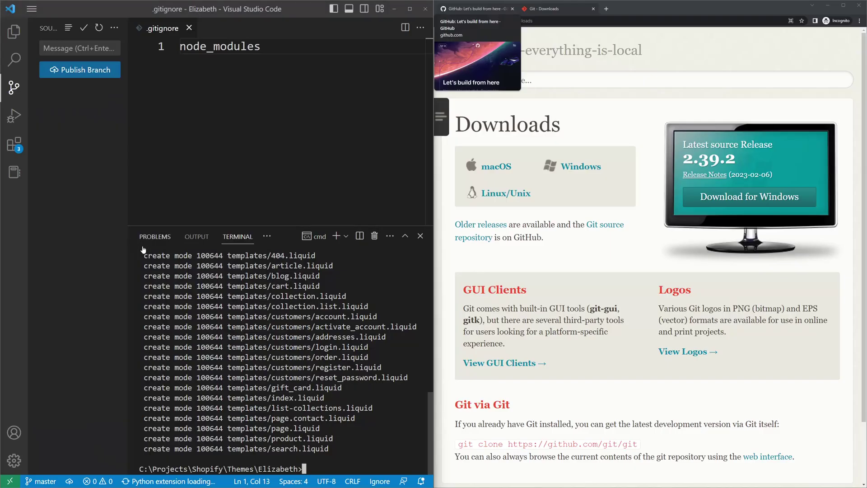
In the VS Code terminal, clear the output, rename the branch with git branch -M development and check the branch list
text(cls)
key(Return)
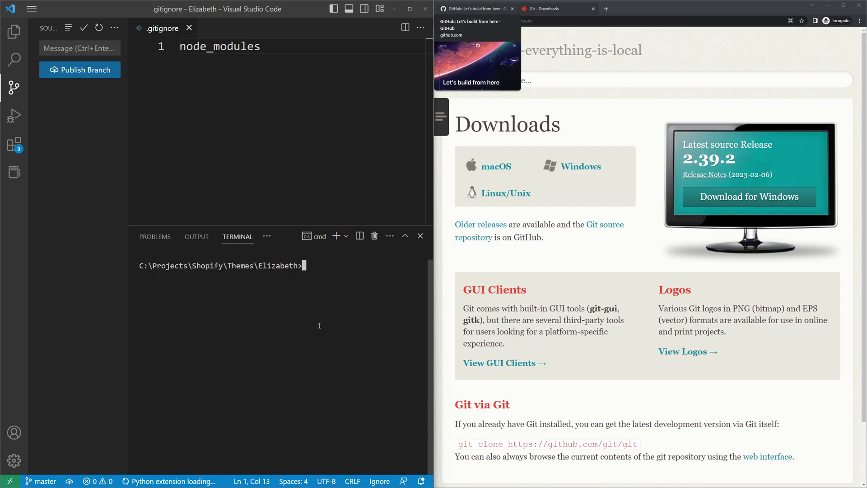
key(ctrl+v)
key(BackSpace)
key(BackSpace)
key(BackSpace)
key(BackSpace)
text(main)
key(BackSpace)
key(BackSpace)
key(BackSpace)
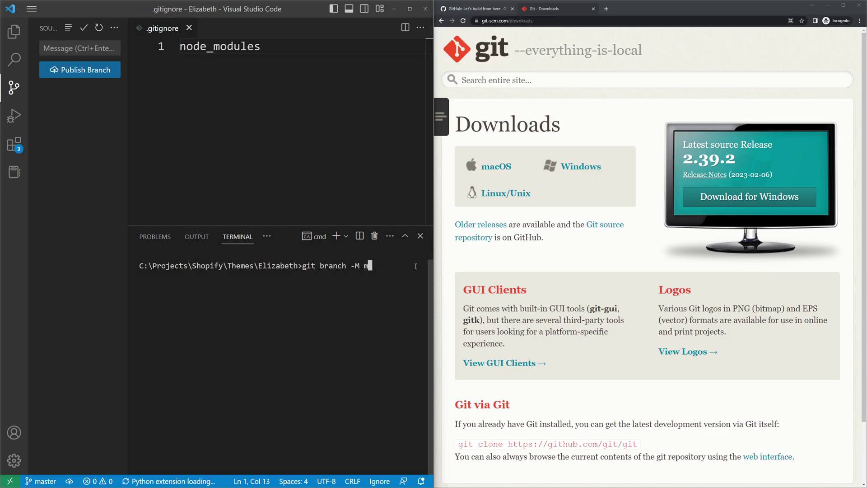
key(BackSpace)
text(developement)
key(Return)
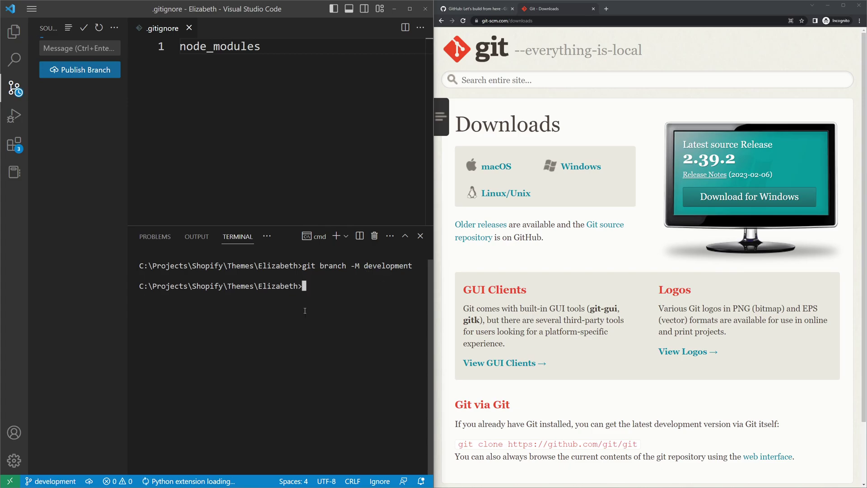
click(44, 481)
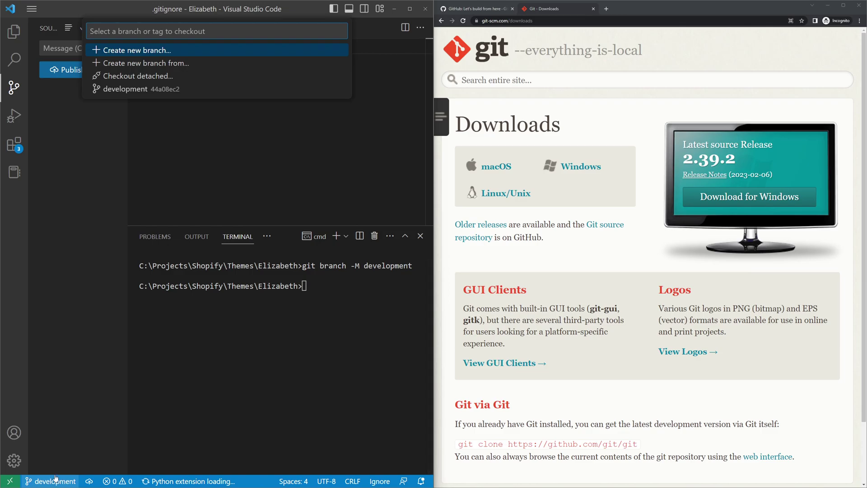
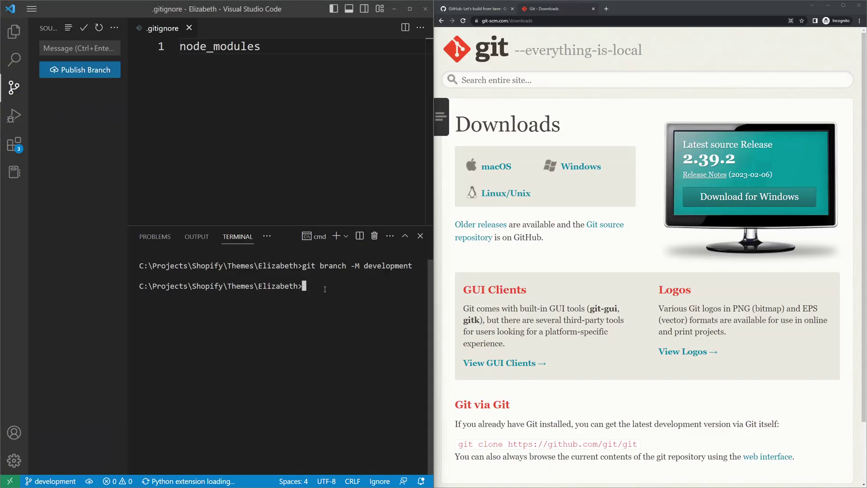
Add the Elizabeth_For_Shopify_Github repository's HTTPS URL as the remote with the git remote add origin command
text(git remote add origin https://github.com/polidario/Elizabeth_For_Shopify_Github.git)
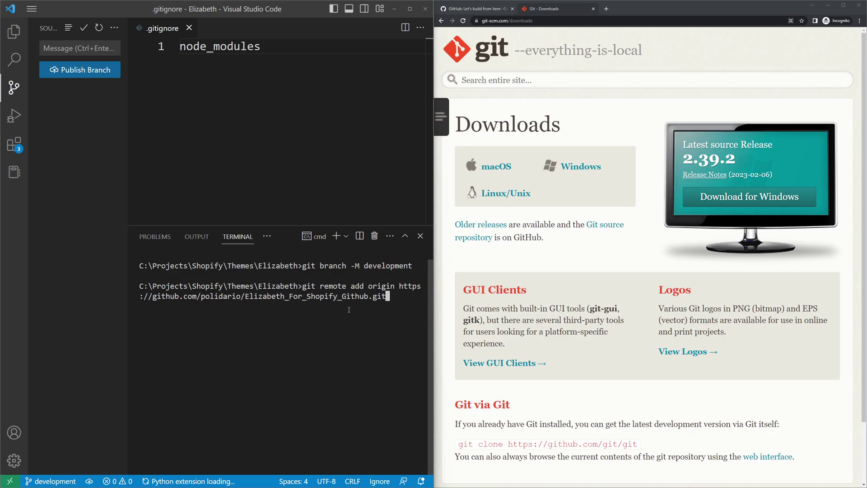
drag(432, 315, 633, 315)
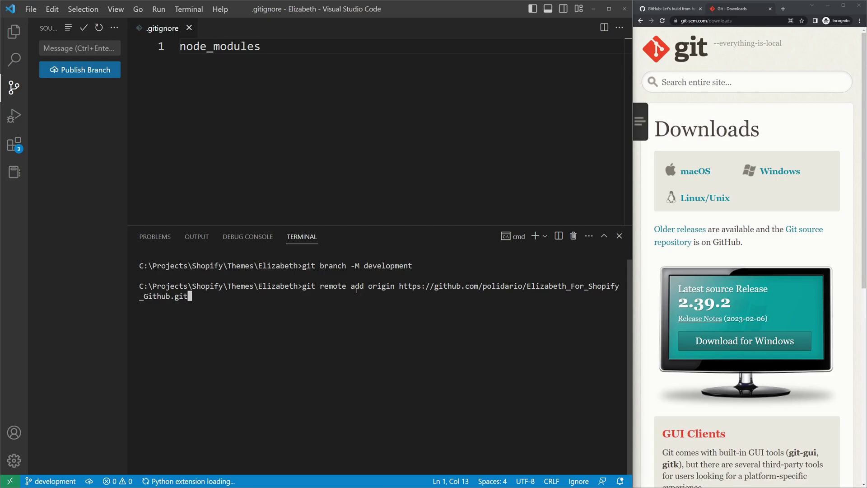
double_click(402, 286)
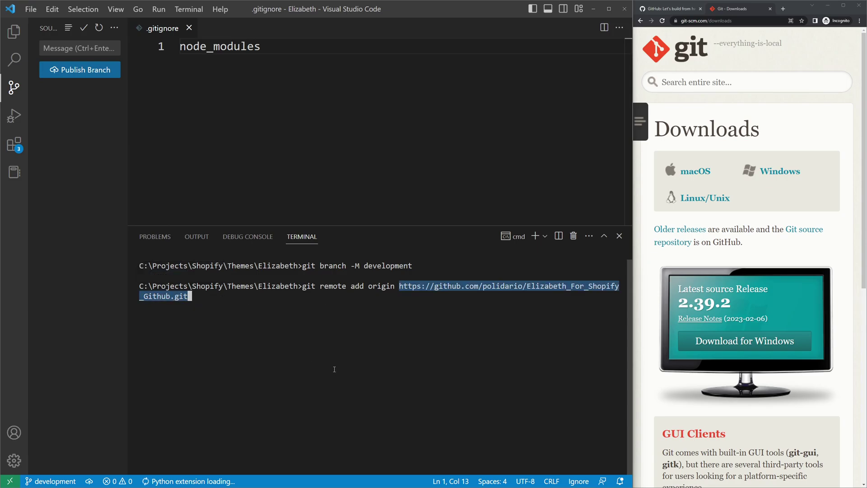
key(ctrl+c)
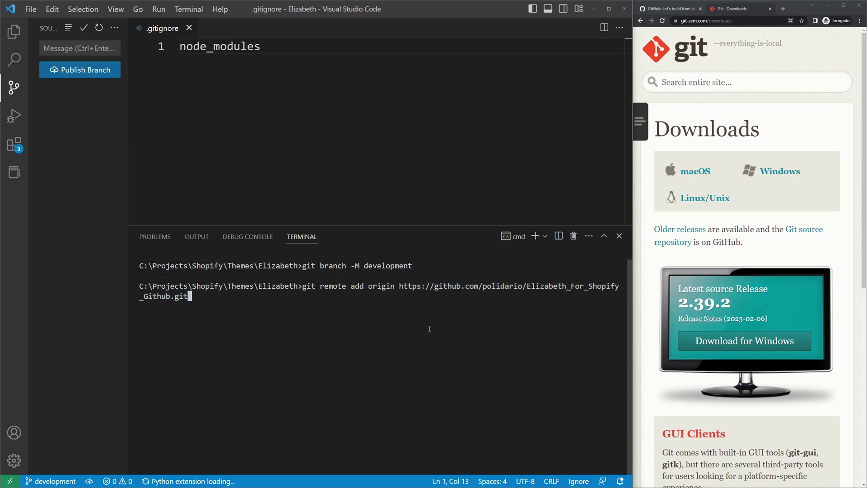
key(Return)
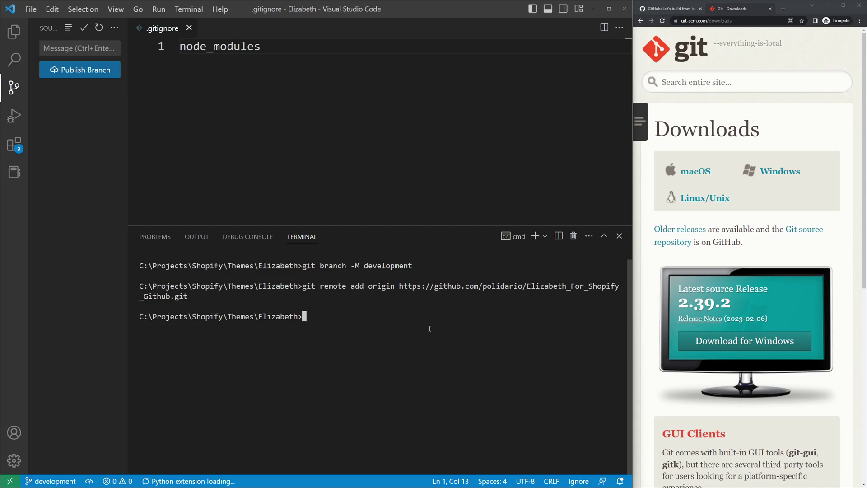
Push the branch to the remote with git push -u origin development, checking the branch argument against GitHub's setup instructions
text(git push -u origin)
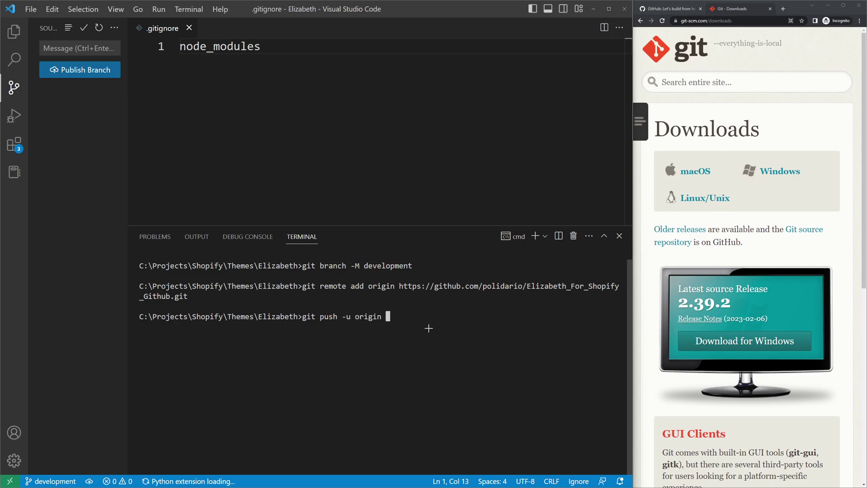
text( development)
key(alt+Tab)
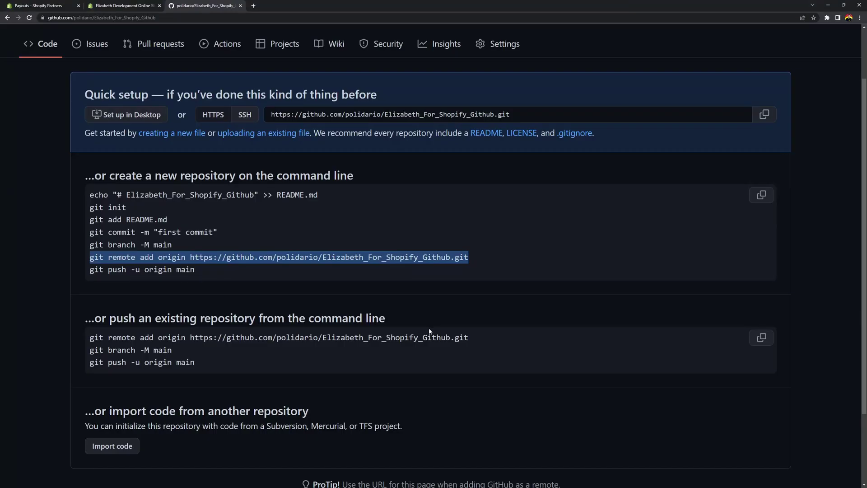
drag(90, 272, 214, 281)
click(196, 275)
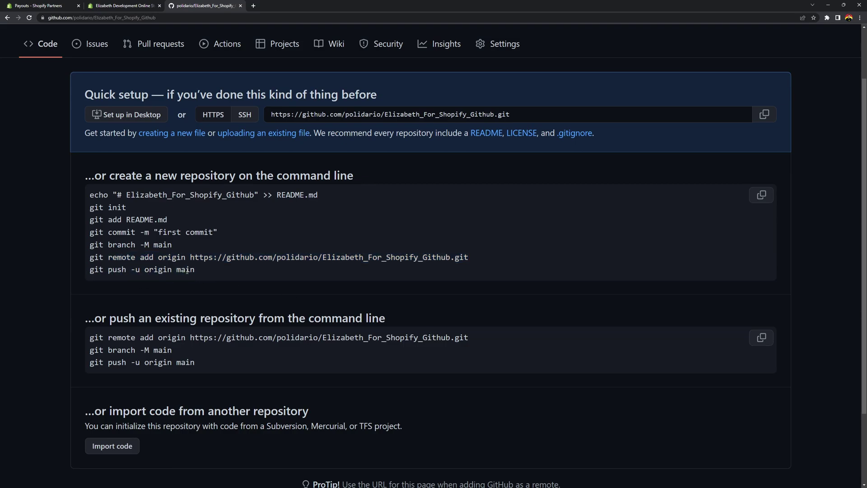
double_click(190, 273)
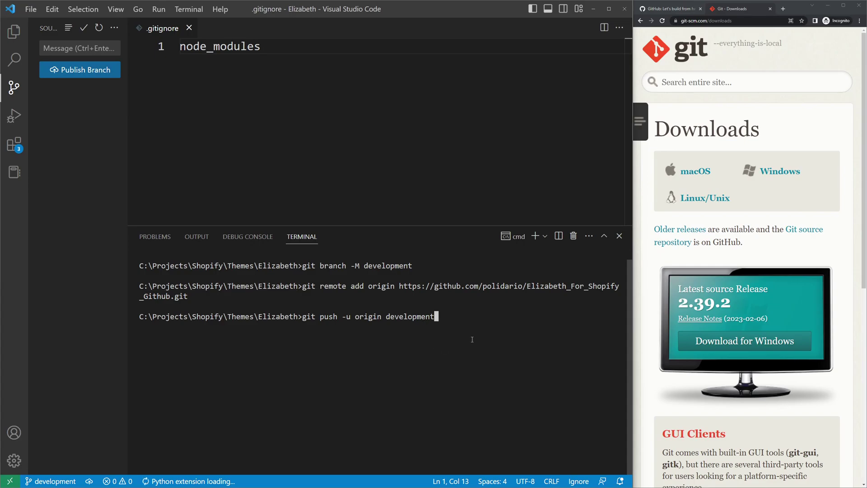
key(Return)
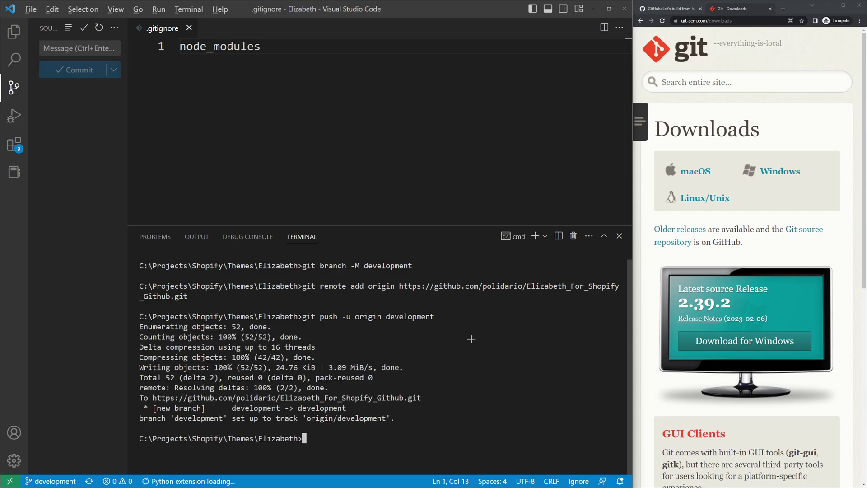
Switch to the GitHub repository page in the browser and reload it to show the pushed files
key(alt+Tab)
scroll(472, 341, up, 2)
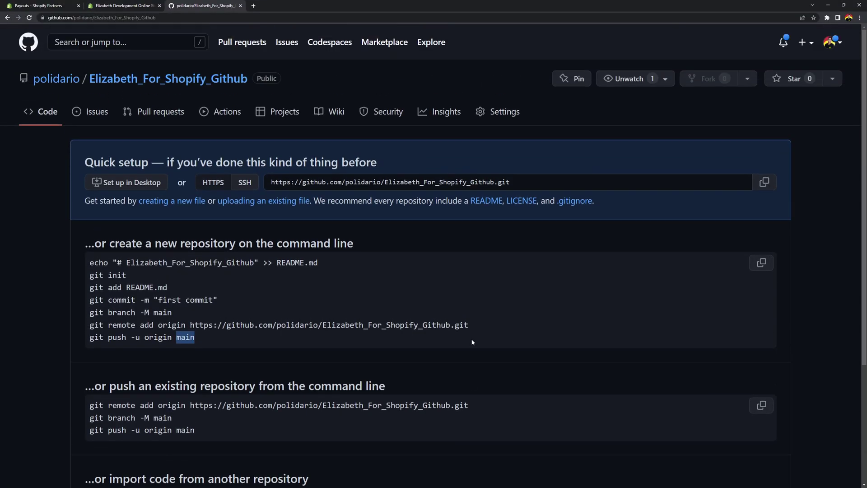
click(30, 17)
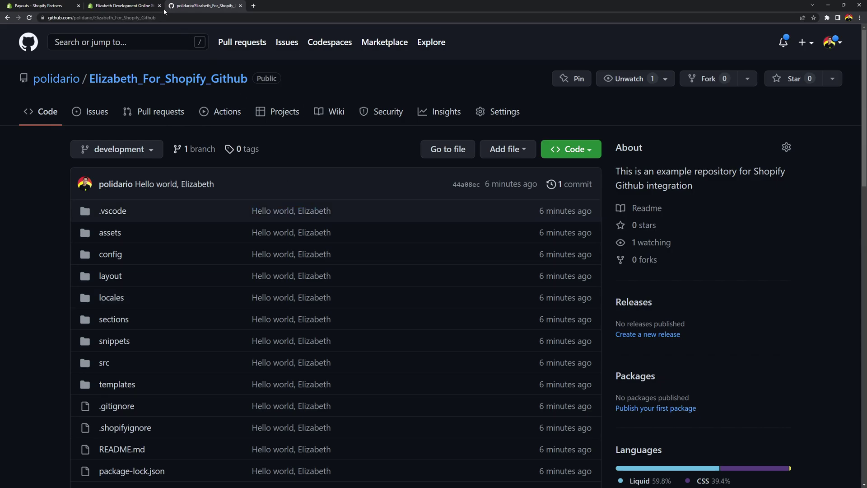
Switch to the store's Themes page in Shopify admin and start adding a theme by connecting from GitHub
click(130, 5)
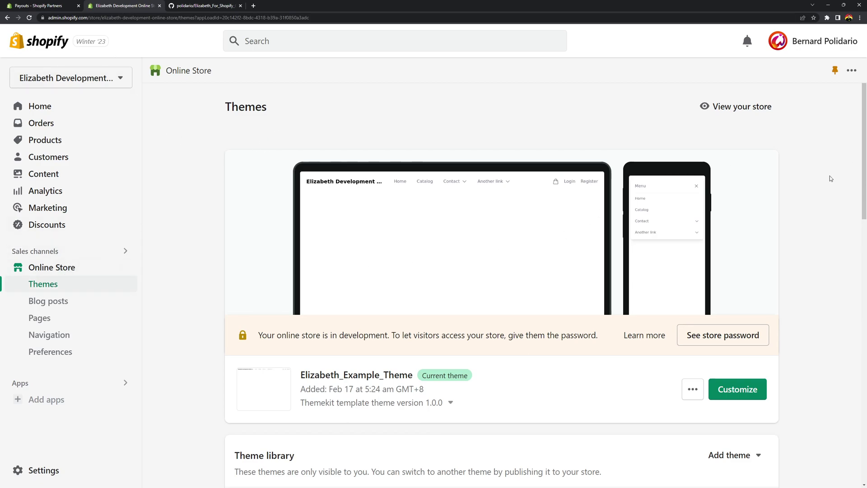
scroll(830, 181, down, 5)
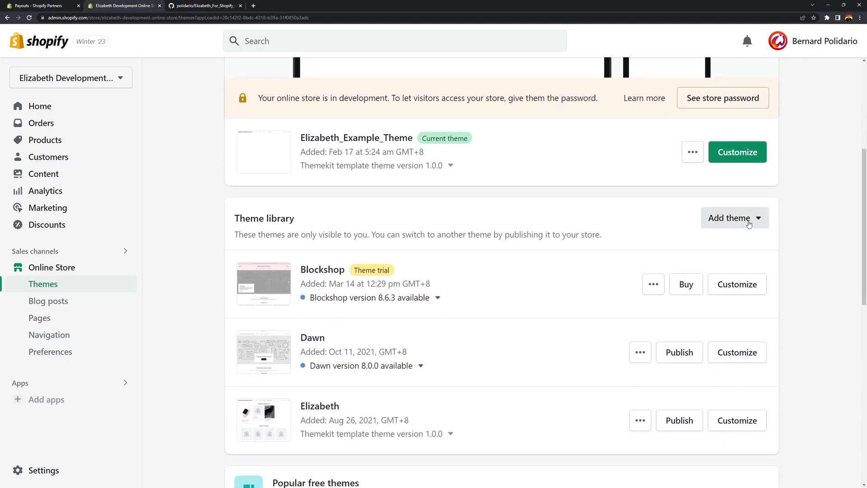
click(748, 225)
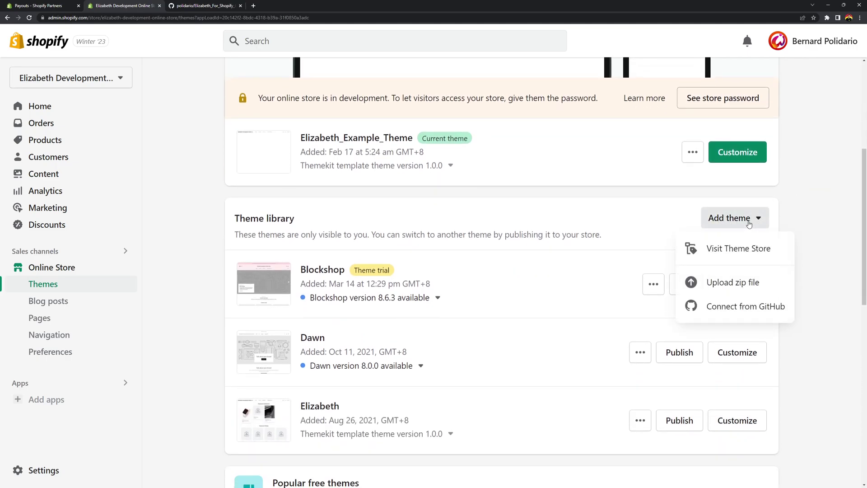
click(726, 312)
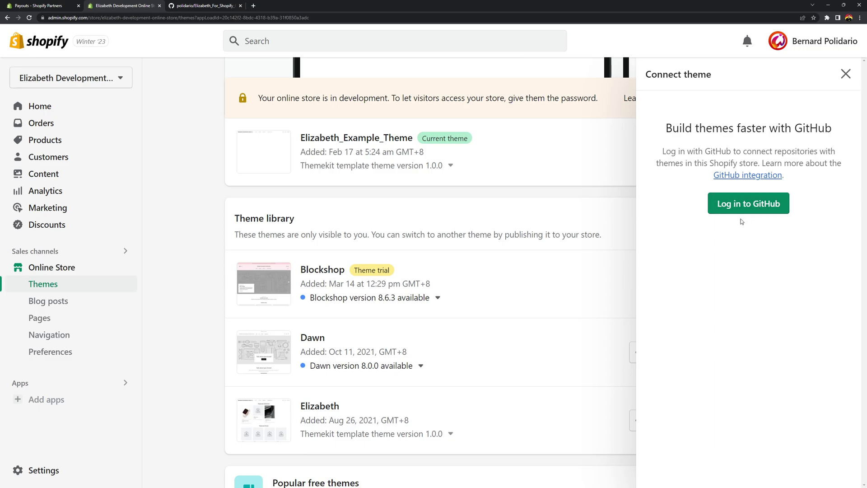
Start the GitHub login for the theme connection and continue with the existing Shopify account
click(746, 205)
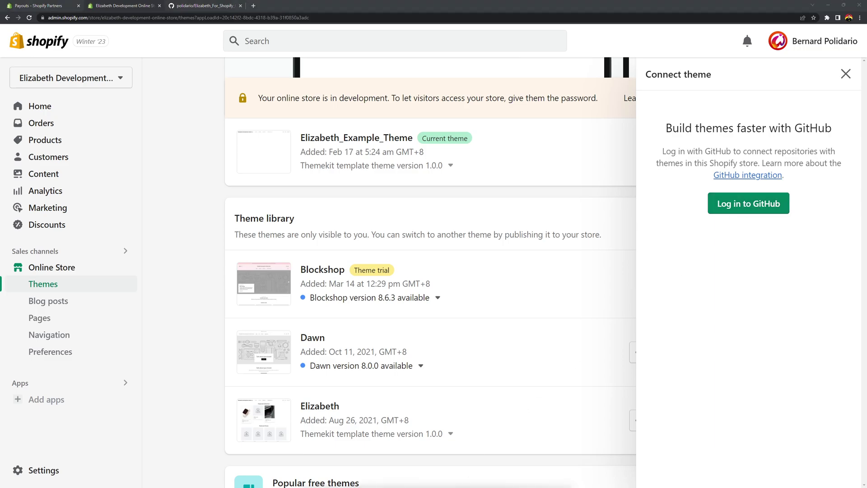
drag(551, 159, 476, 164)
scroll(541, 216, down, 3)
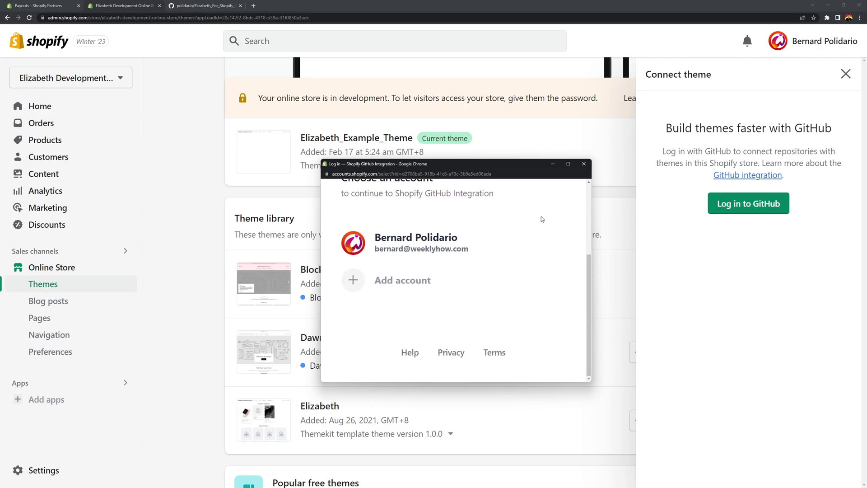
scroll(541, 216, up, 2)
scroll(541, 217, up, 1)
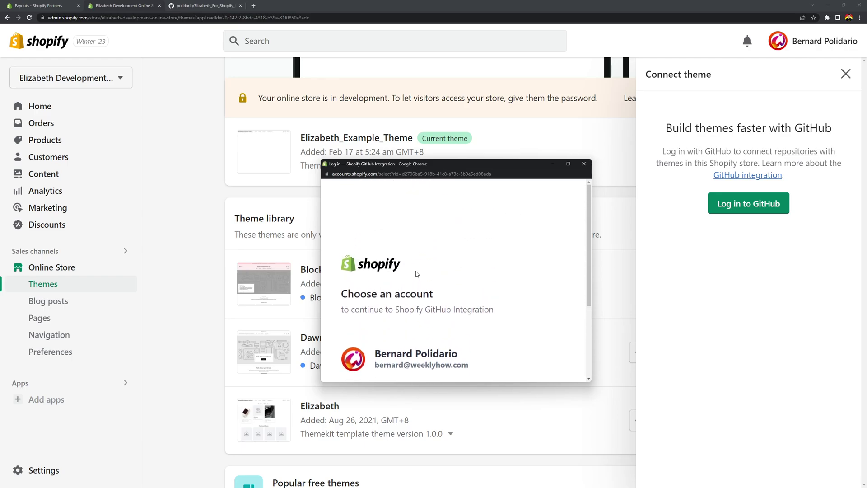
scroll(394, 352, down, 1)
click(432, 333)
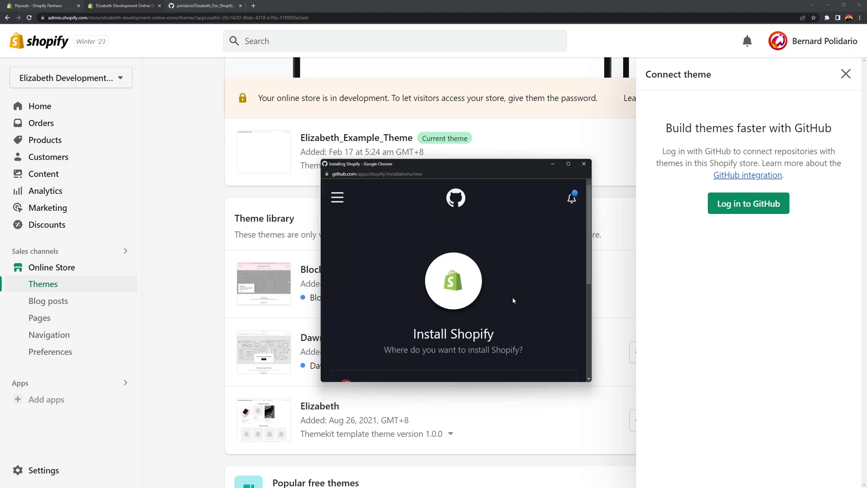
Choose the personal GitHub account as the place to install the Shopify app
scroll(540, 262, down, 1)
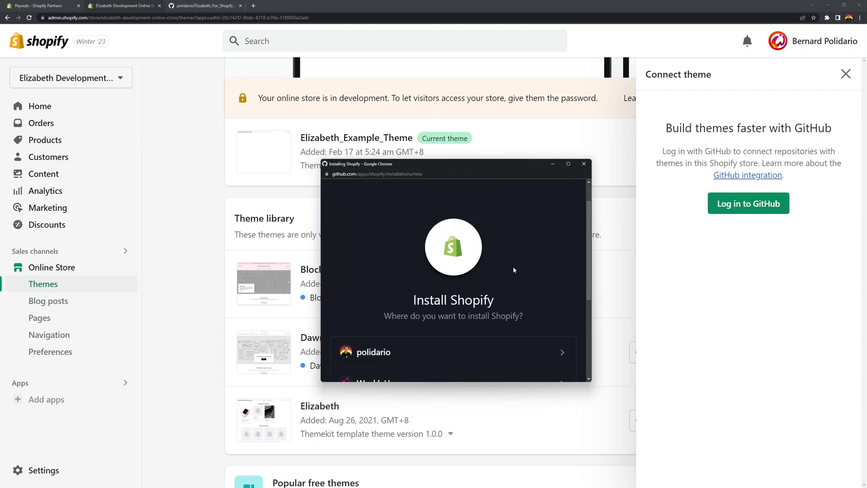
scroll(520, 267, down, 2)
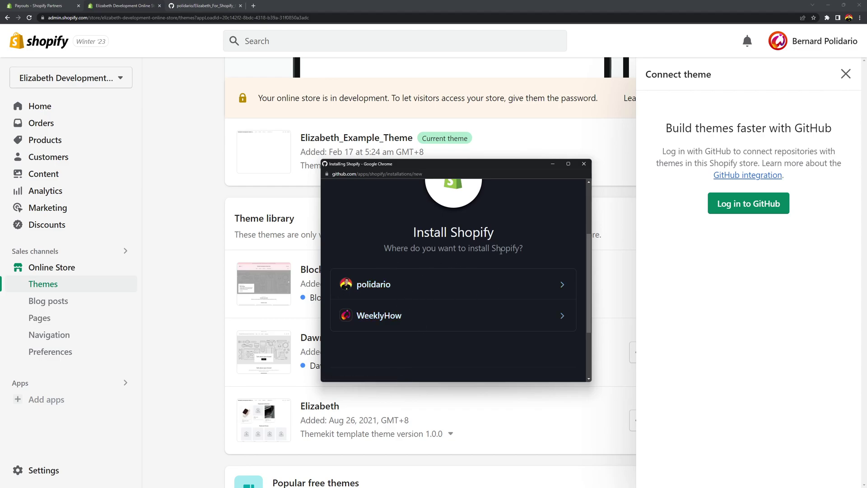
click(469, 285)
scroll(469, 285, down, 3)
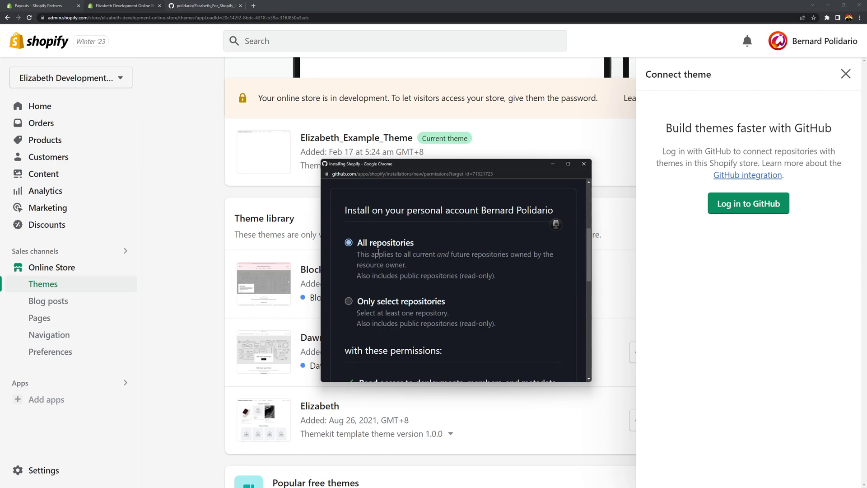
Limit the Shopify app to selected repositories, search for "Elizabeth_For" and select Elizabeth_For_Shopify_Github
click(348, 302)
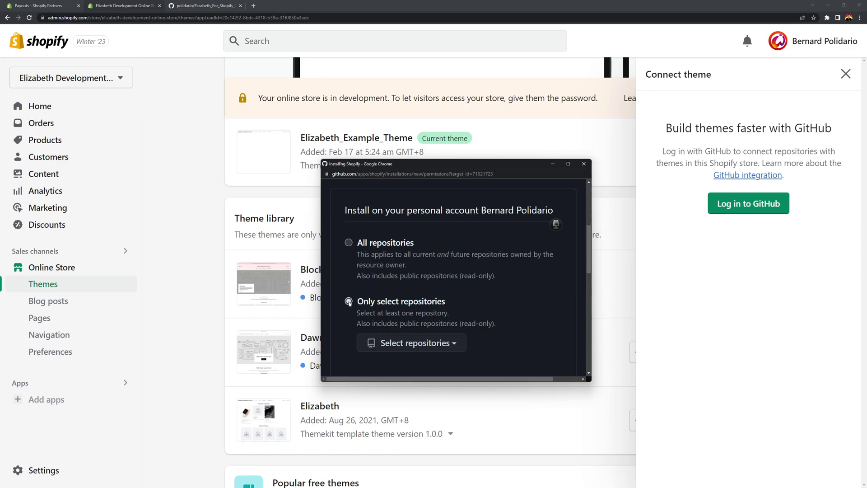
scroll(384, 325, down, 1)
click(392, 308)
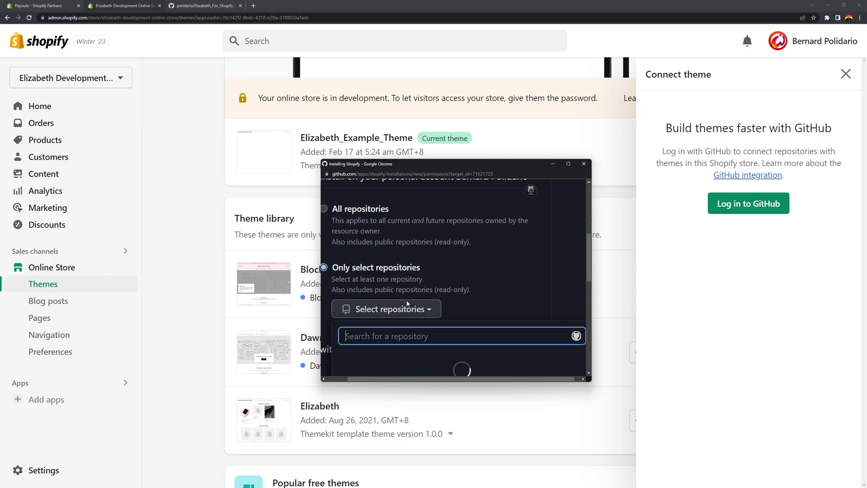
scroll(497, 262, down, 1)
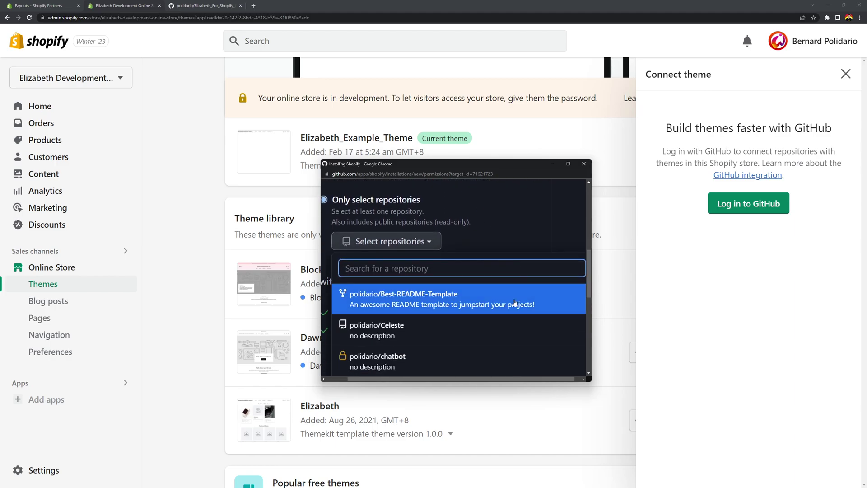
text(Elizabeth)
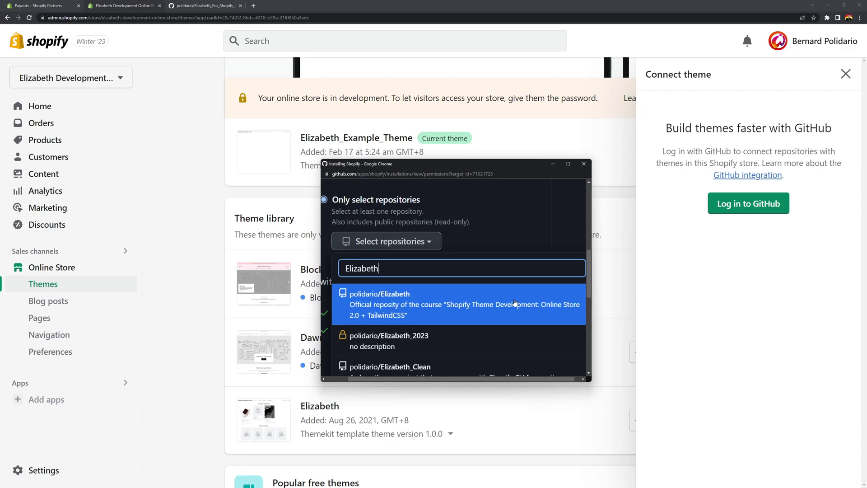
text(_)
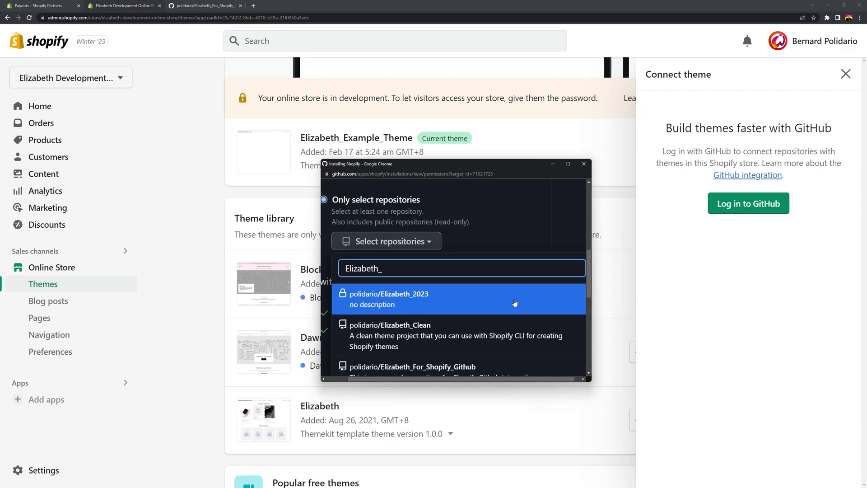
text(For)
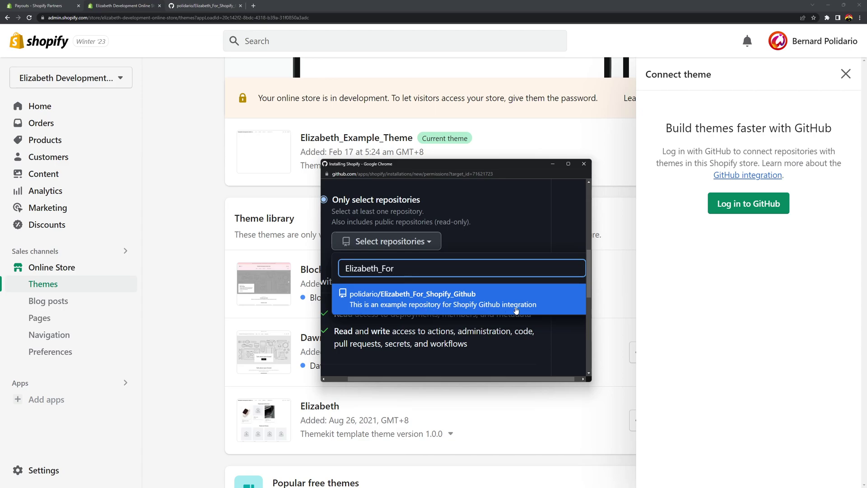
click(390, 293)
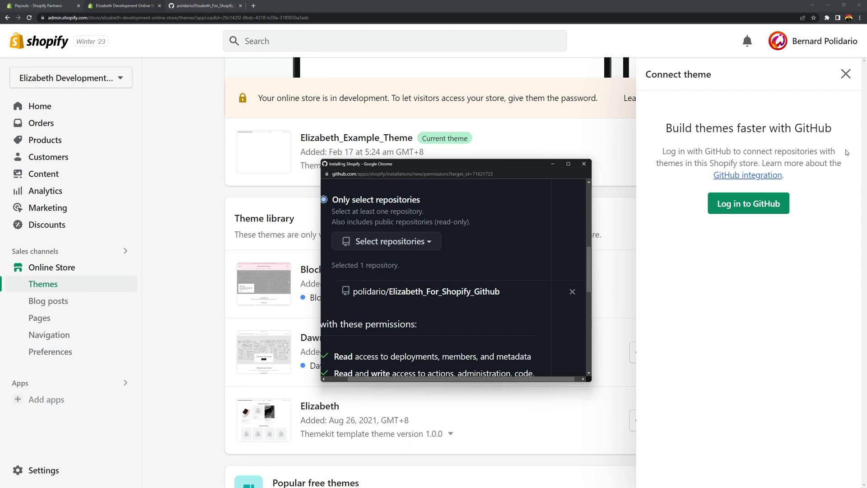
Review the repository selection and the permissions requested by the Shopify app
scroll(452, 306, up, 2)
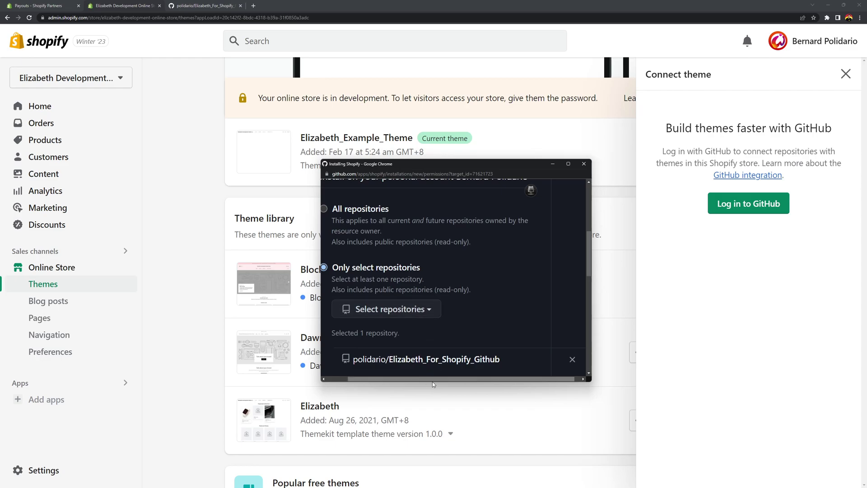
drag(432, 381, 426, 325)
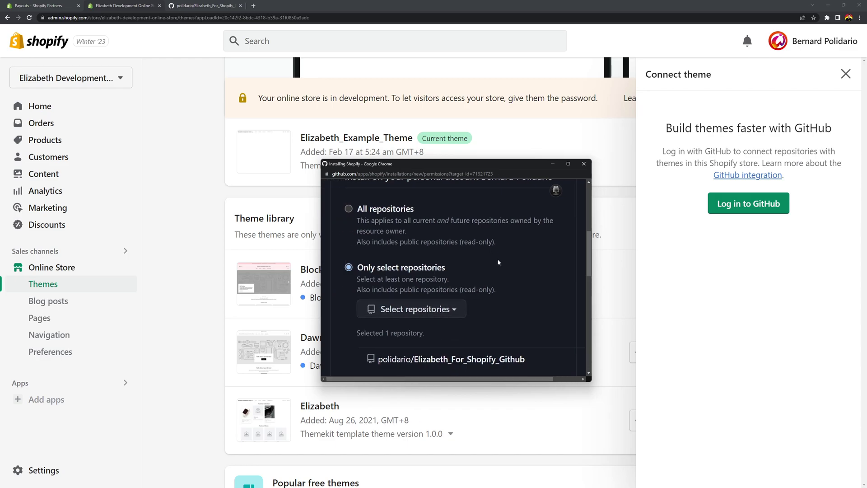
scroll(499, 262, down, 2)
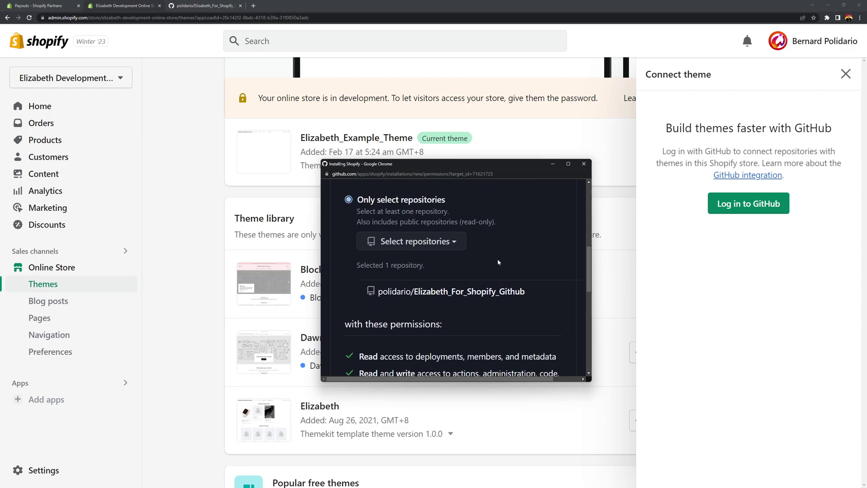
scroll(504, 268, up, 2)
scroll(399, 237, down, 1)
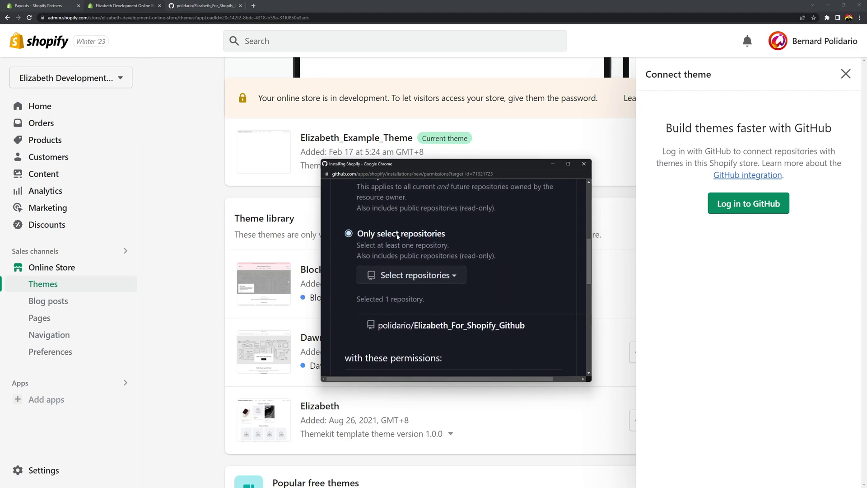
scroll(531, 316, down, 4)
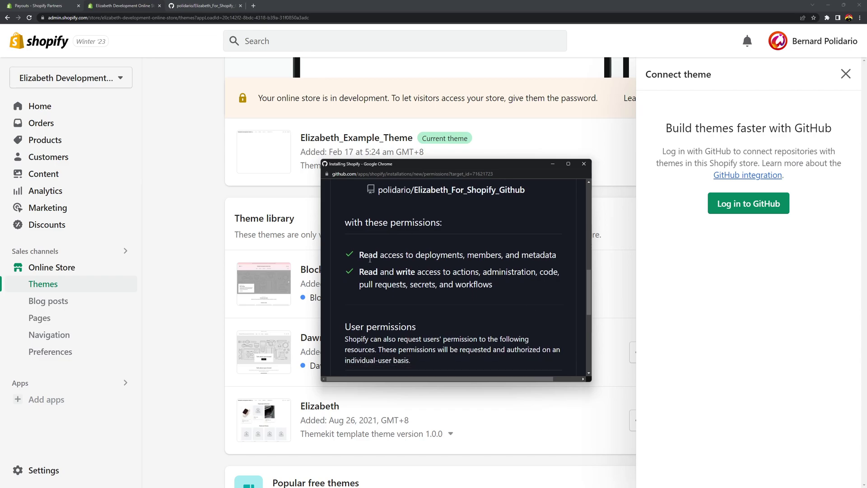
Install the Shopify app on GitHub with the chosen repository access and permissions
scroll(508, 284, down, 4)
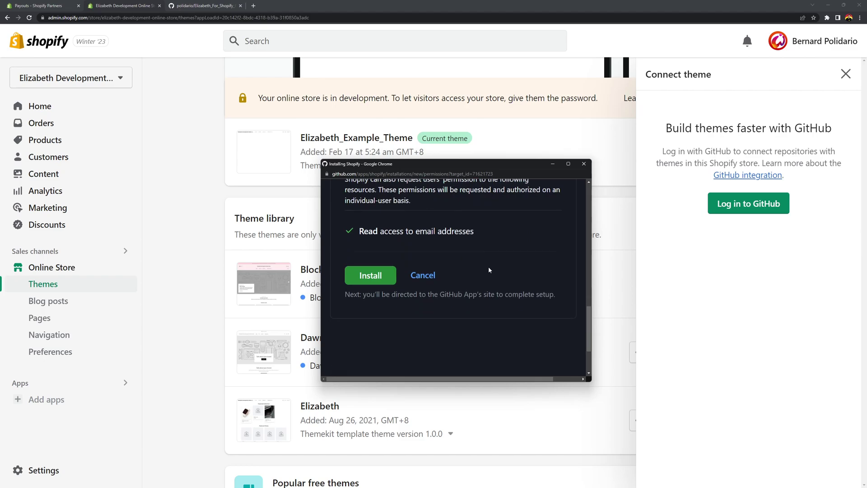
scroll(504, 267, up, 1)
click(379, 334)
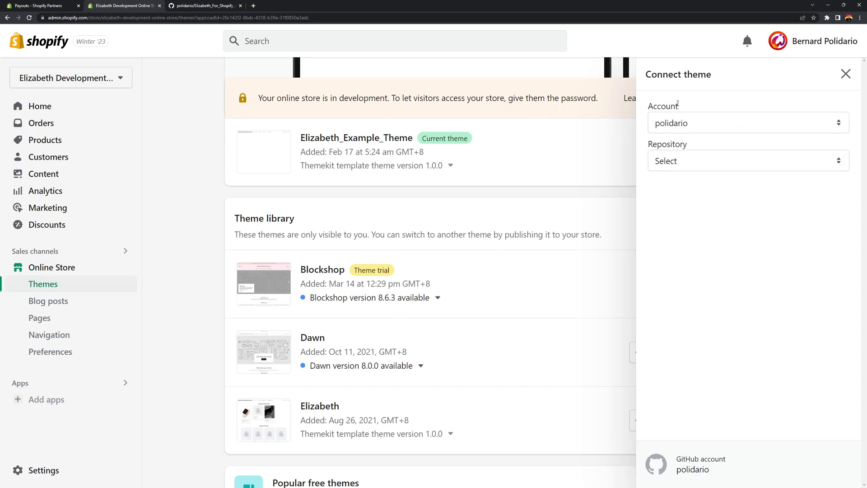
Search the repositories for "Elizabeth_" and choose Elizabeth_For_Shopify_Github as the repository for the theme connection
click(692, 162)
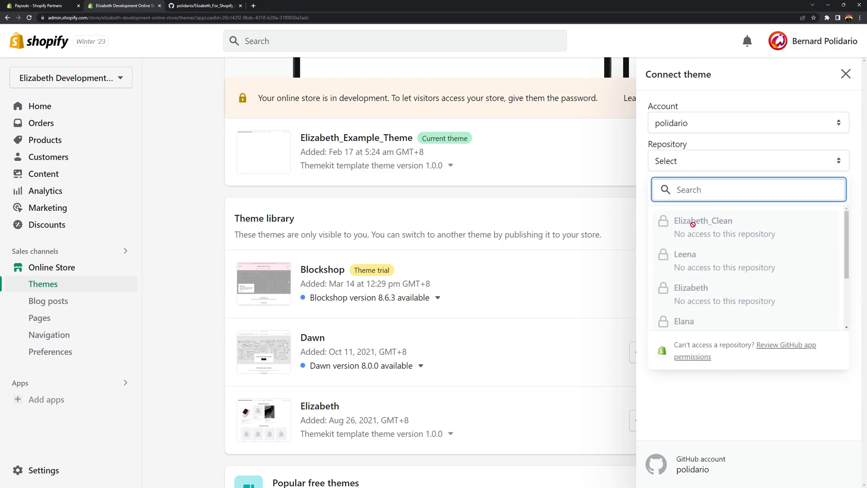
scroll(727, 247, down, 1)
scroll(726, 248, down, 1)
text(Elizabeth_)
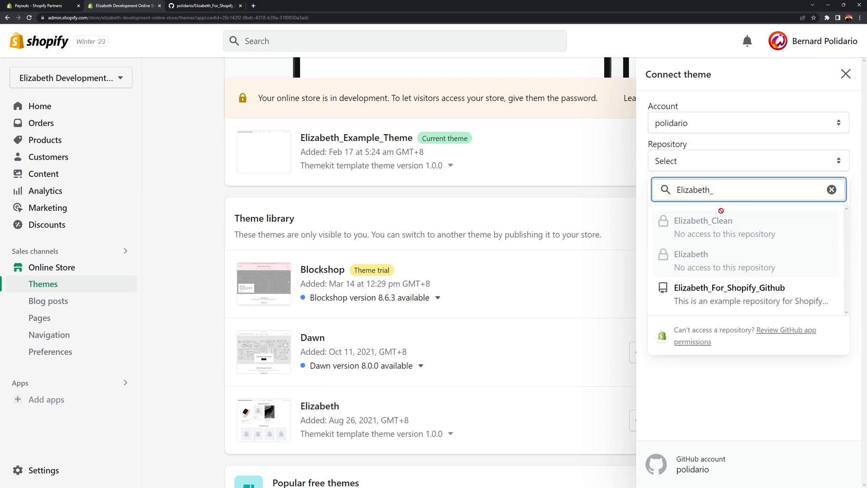
click(708, 297)
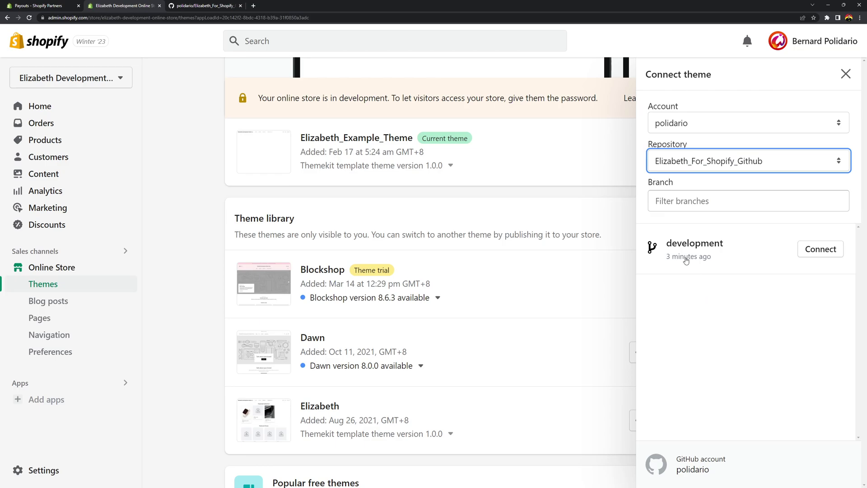
Connect the repository's development branch as a theme and close the theme connection pane
drag(665, 244, 737, 247)
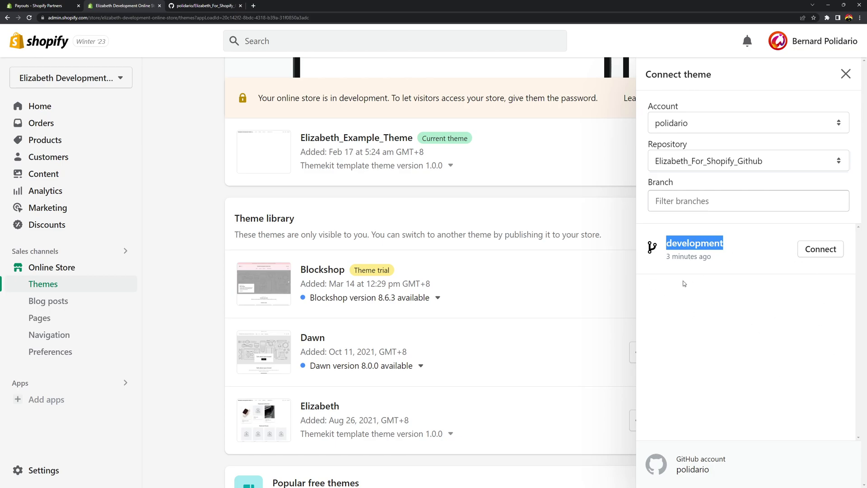
click(741, 327)
drag(666, 244, 751, 244)
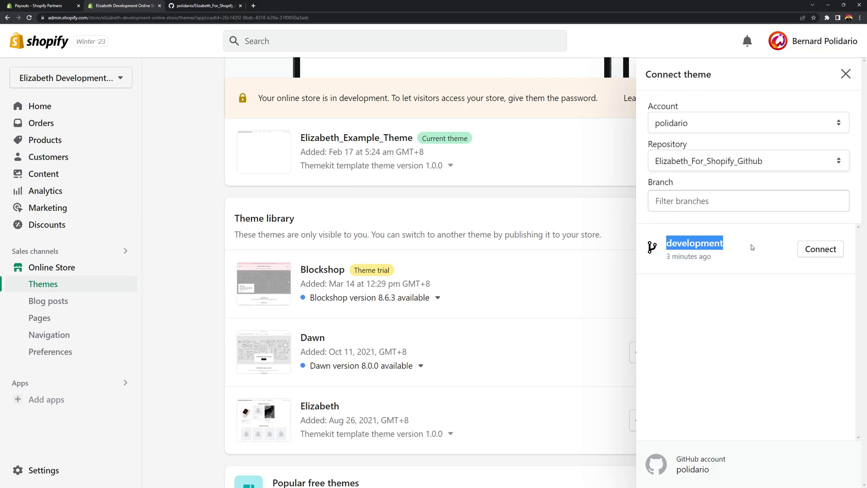
click(763, 292)
click(827, 249)
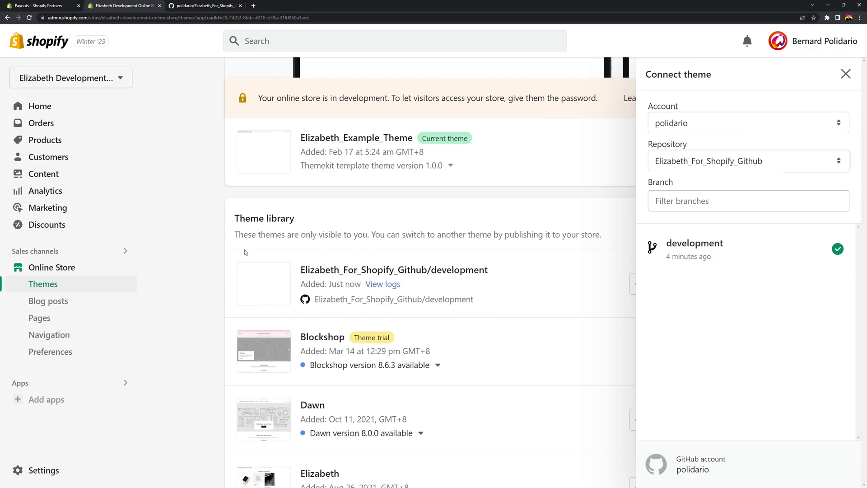
click(845, 74)
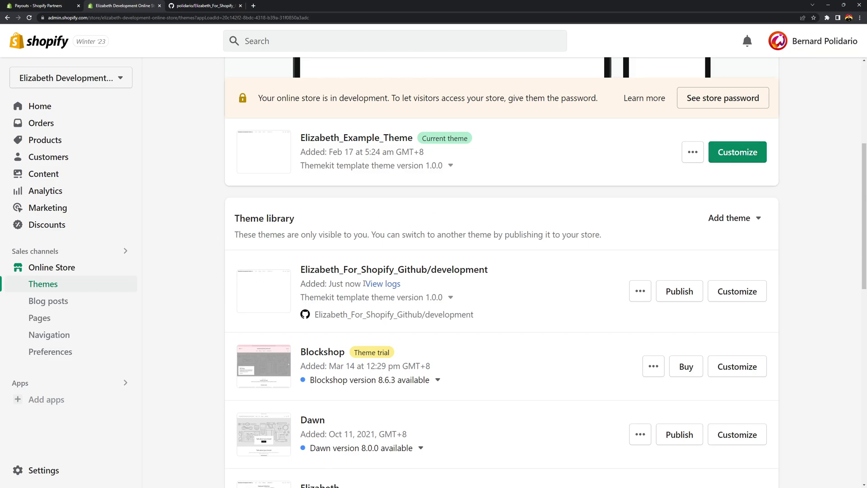
Preview the Elizabeth_For_Shopify_Github/development theme from the theme library
click(640, 291)
click(578, 86)
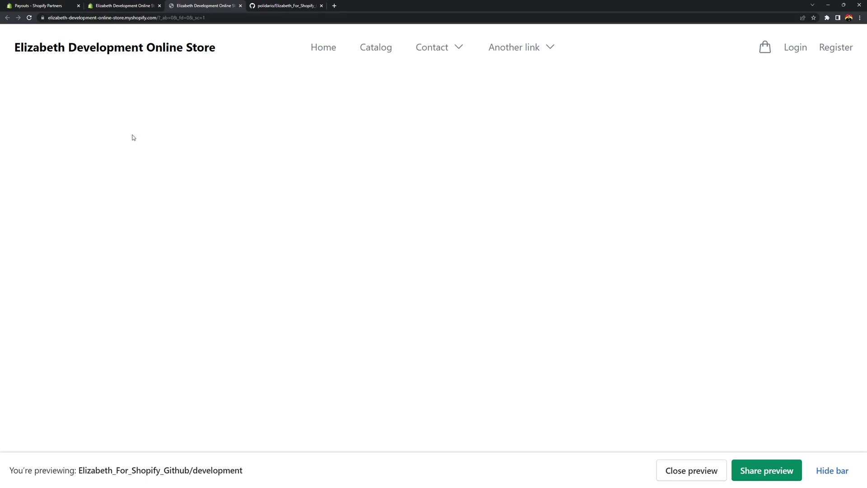
Switch to Visual Studio Code and open header.liquid from the sections folder
key(alt+Tab)
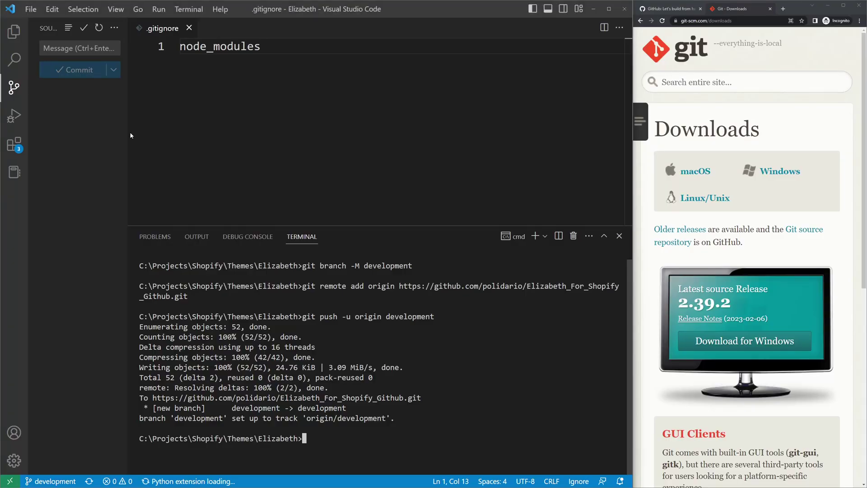
click(14, 31)
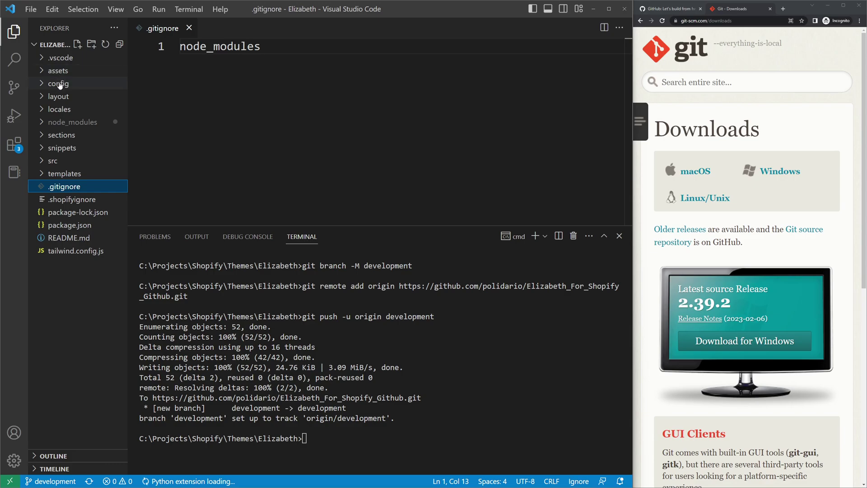
click(51, 135)
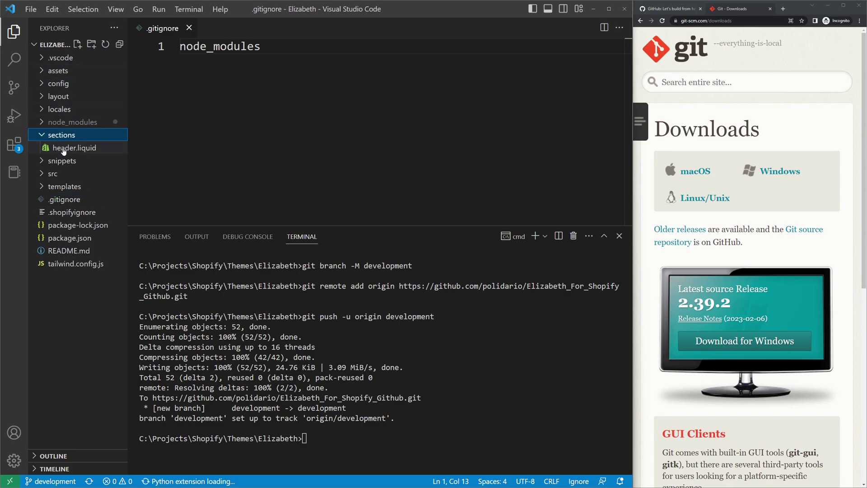
click(63, 151)
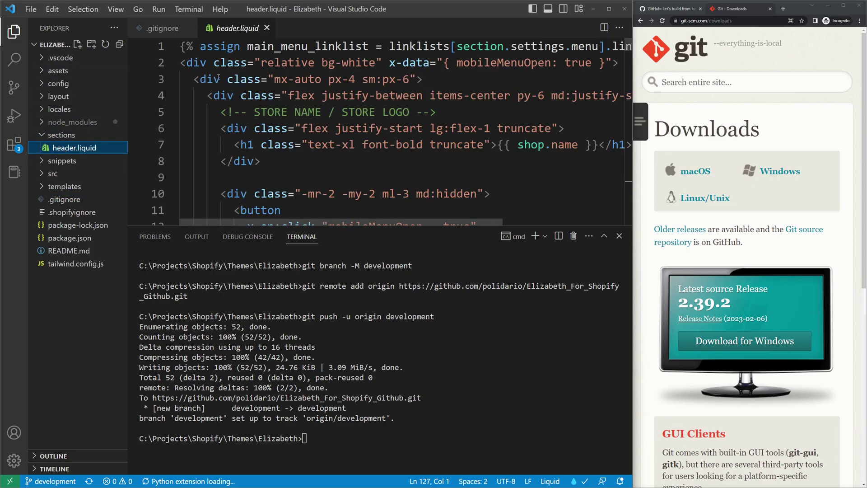
Insert "Hello!!! I have changed this file" as a new first line of header.liquid and save the file
click(181, 47)
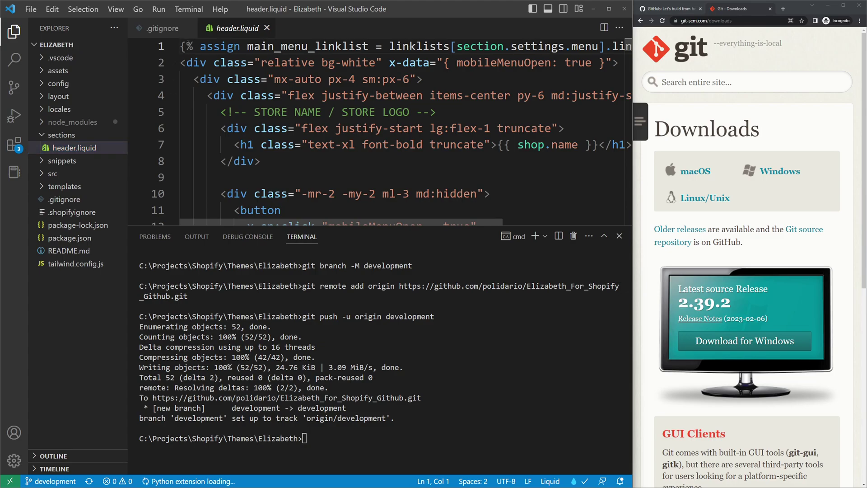
key(Return)
key(Up)
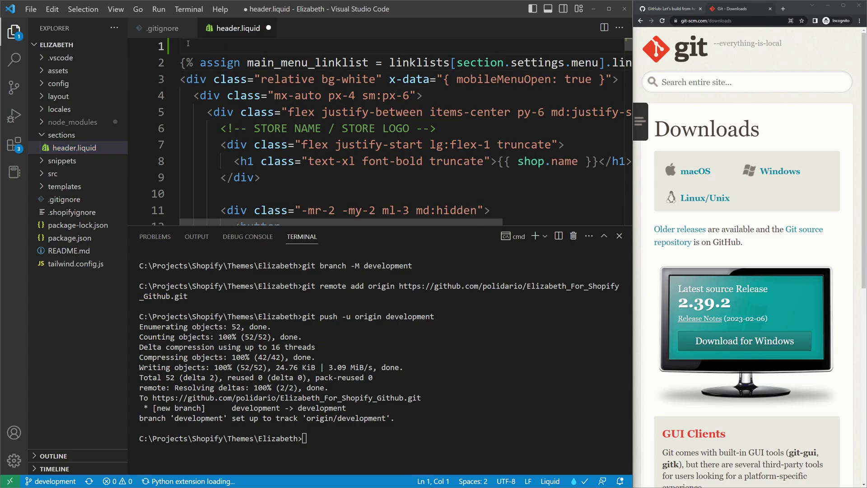
text(He)
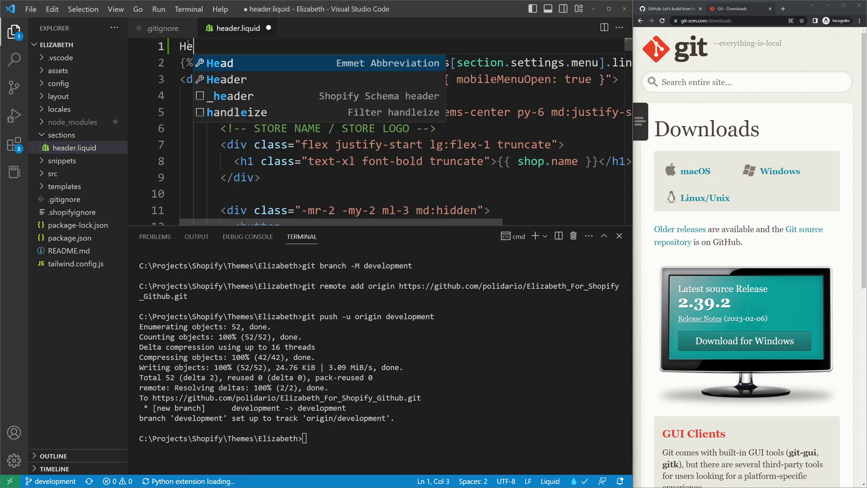
text(llo!!! I)
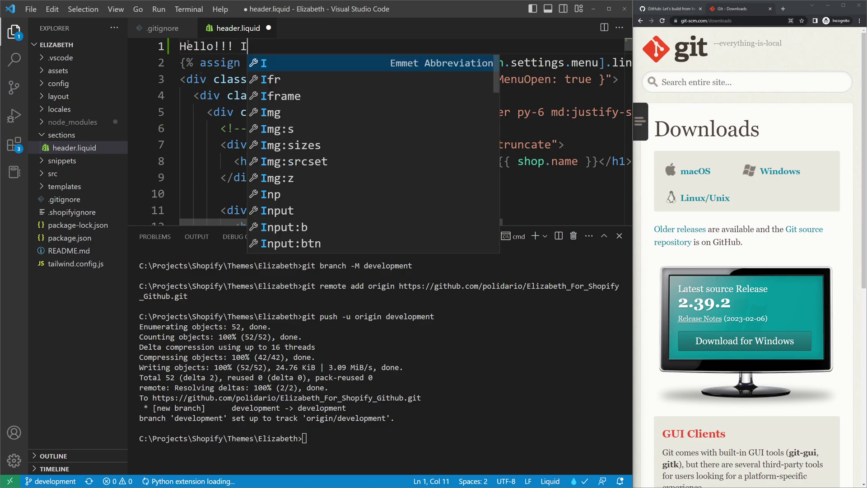
text( have changed this file)
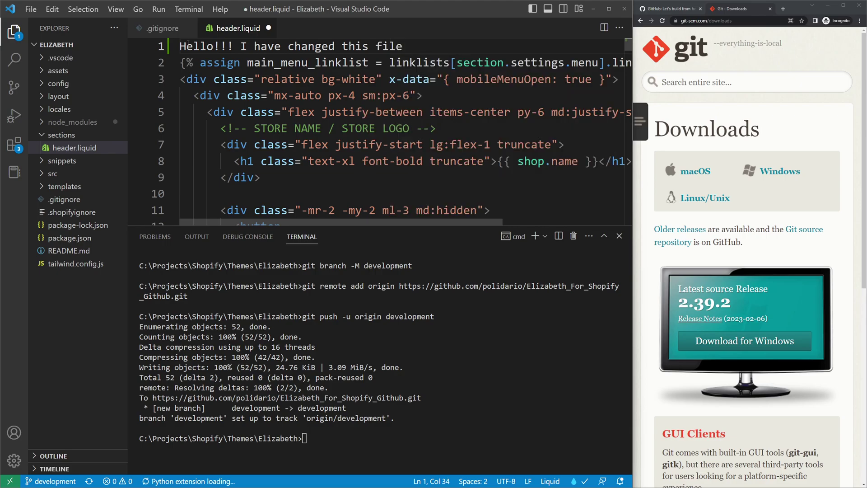
key(ctrl+s)
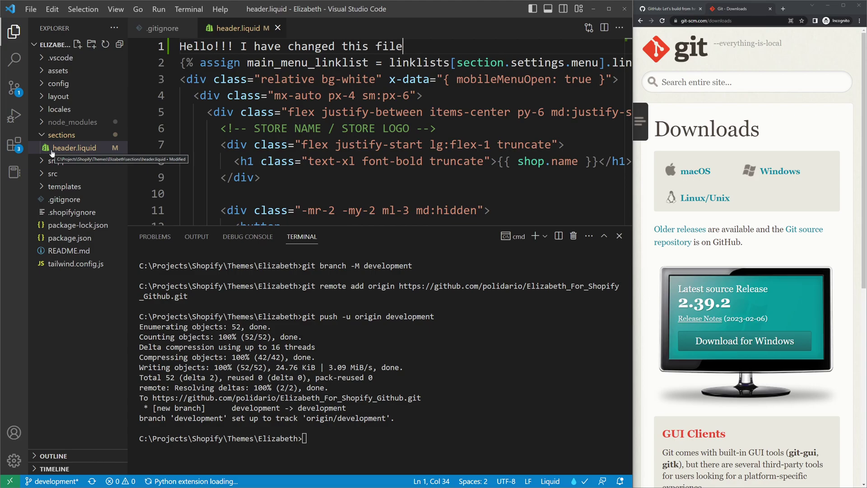
Clear the terminal and stage all changes with git add
click(541, 412)
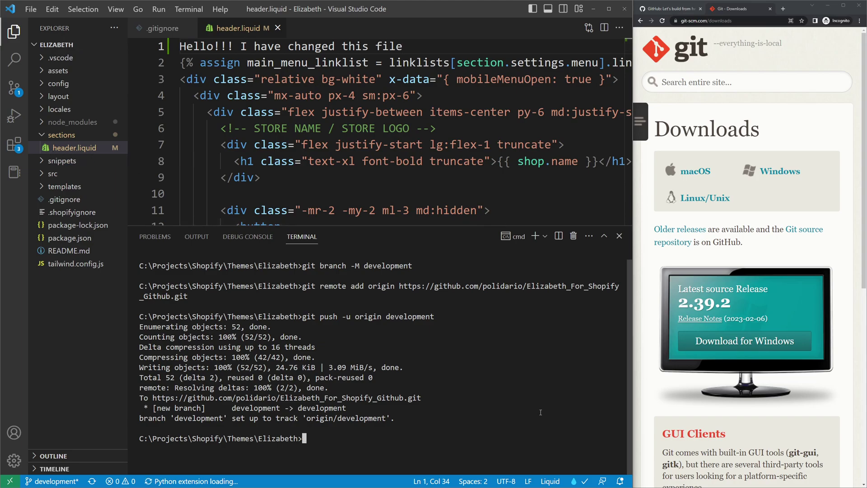
text(cls)
key(Return)
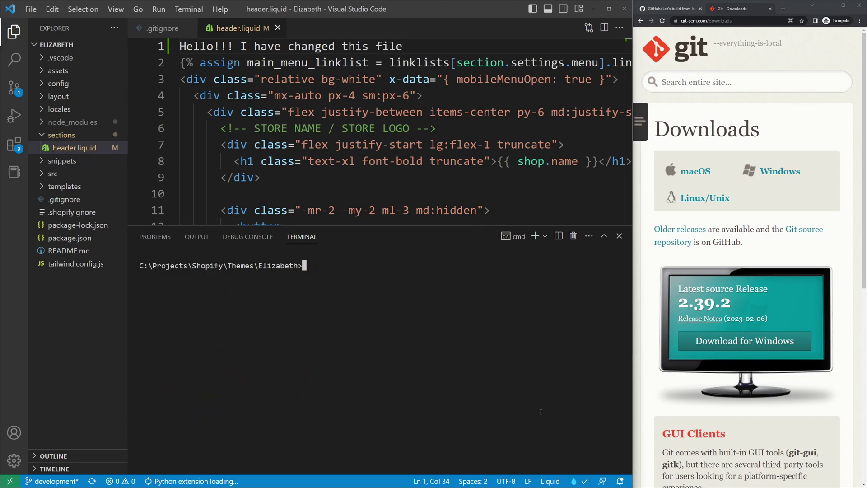
text(git add .)
key(Return)
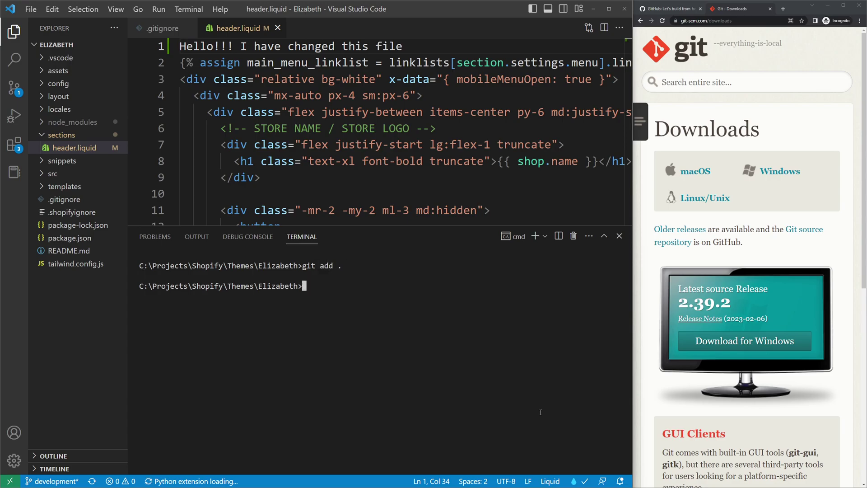
Commit the staged change with the message "Updated the file header.liquid" and push it to GitHub
text(git c)
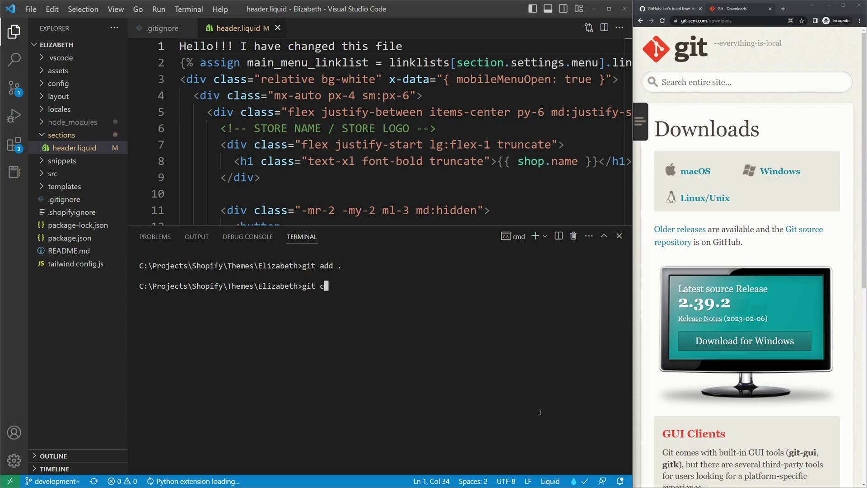
text(ommit -m "Updated the f)
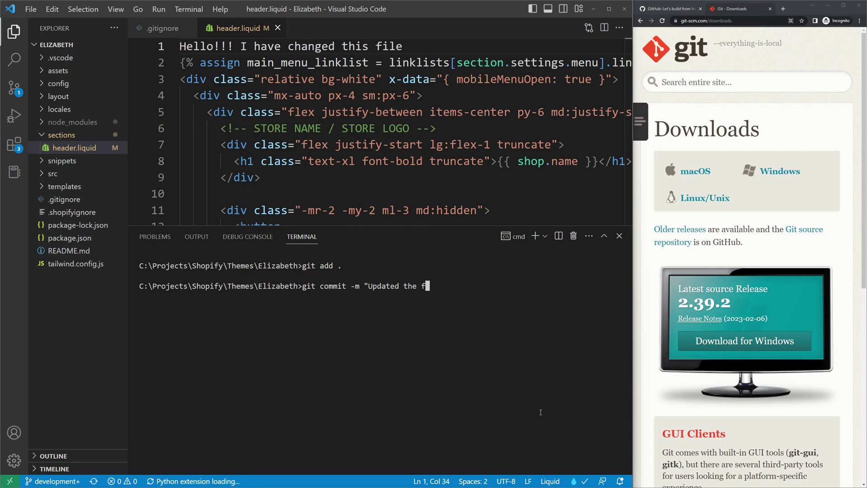
text(ile headerl)
text(liquid")
key(Return)
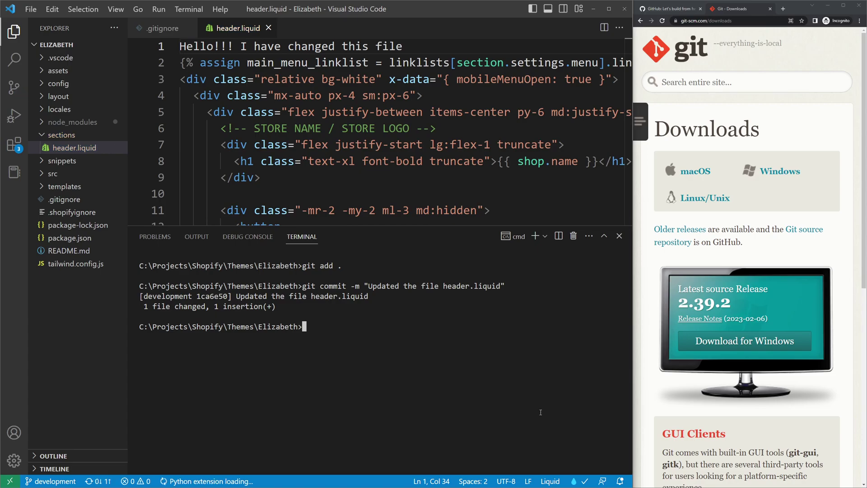
text(git puush)
key(Return)
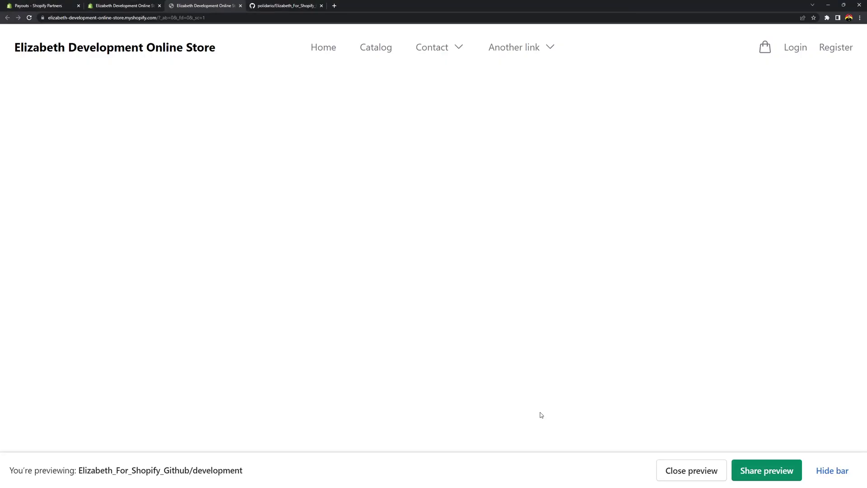
Switch to the GitHub repository in the browser, reload it and inspect the changed line in the "Updated the file header.liquid" commit
key(ctrl+Tab)
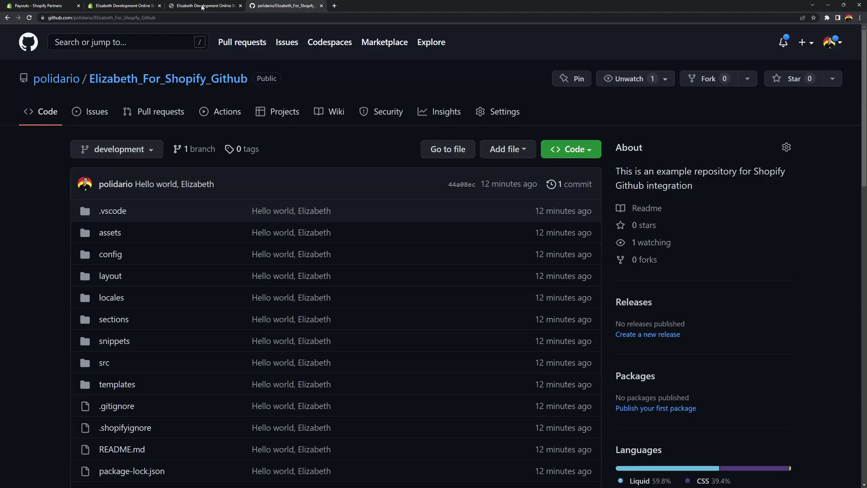
click(29, 18)
click(561, 185)
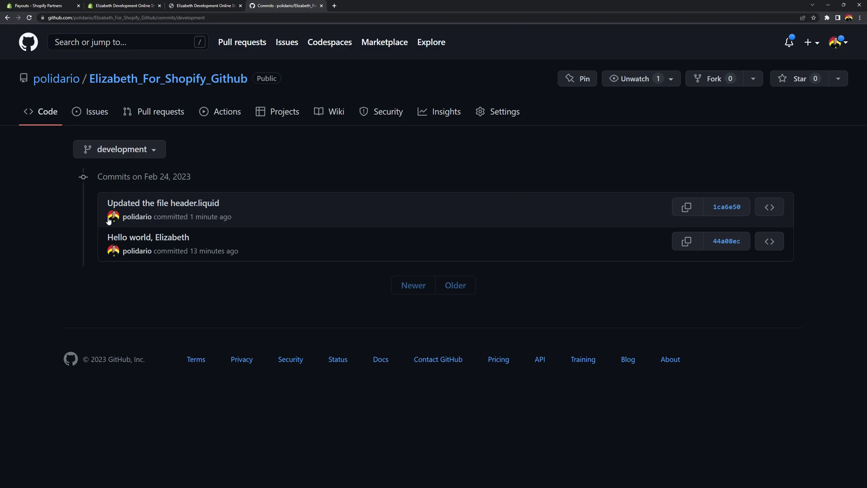
click(187, 204)
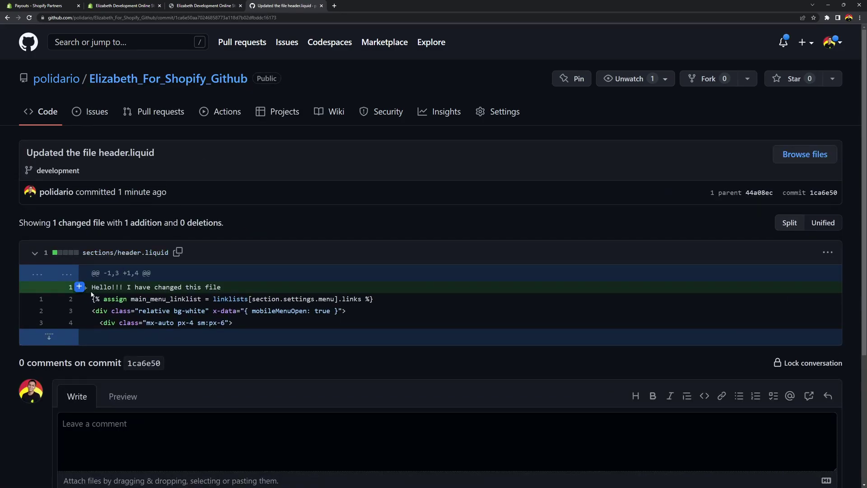
drag(245, 286, 52, 287)
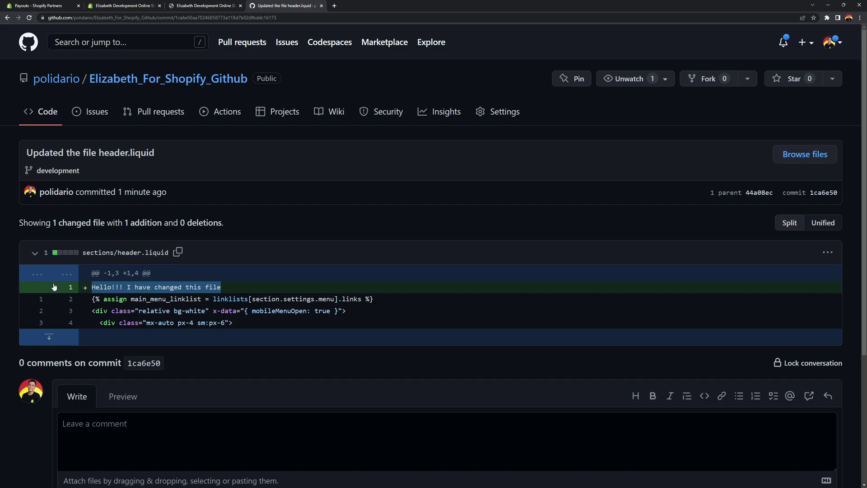
Reload the store's Themes page in Shopify and check when the Elizabeth_For_Shopify_Github/development theme was last saved
click(123, 6)
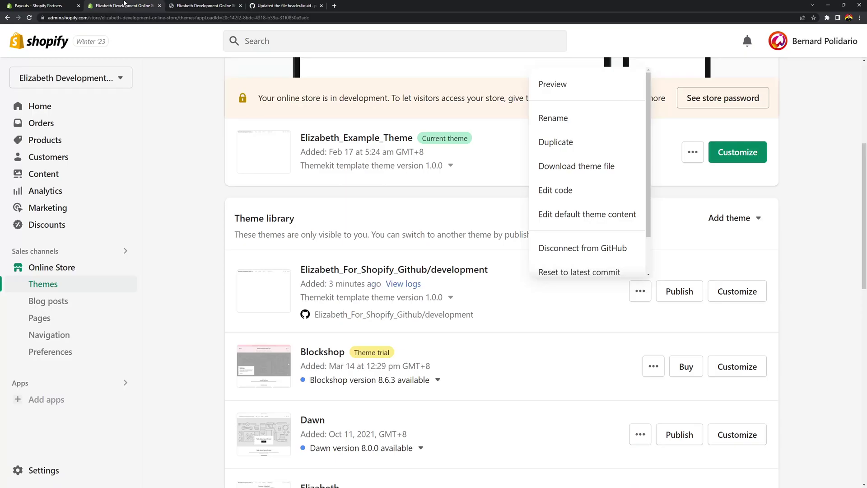
click(171, 130)
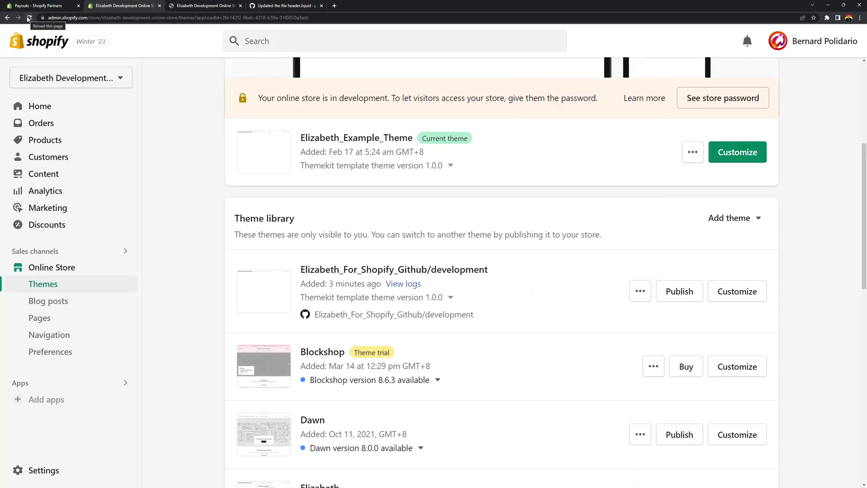
click(29, 18)
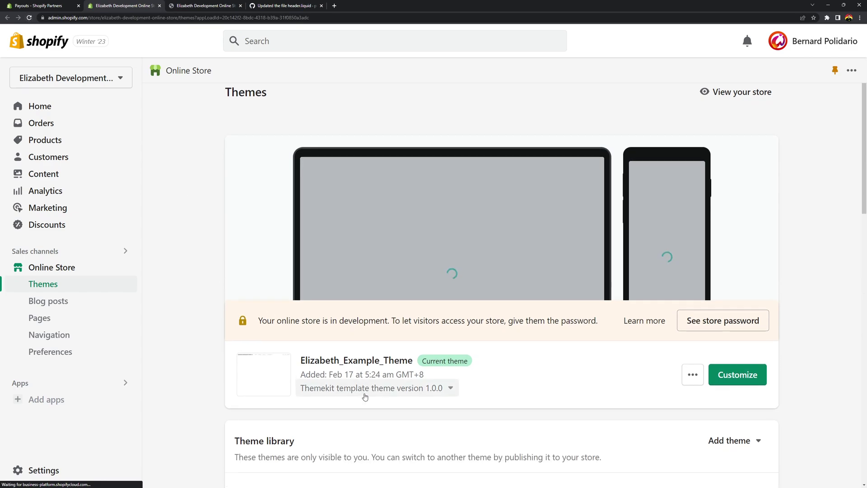
scroll(365, 399, down, 3)
scroll(365, 399, down, 1)
drag(300, 352, 376, 357)
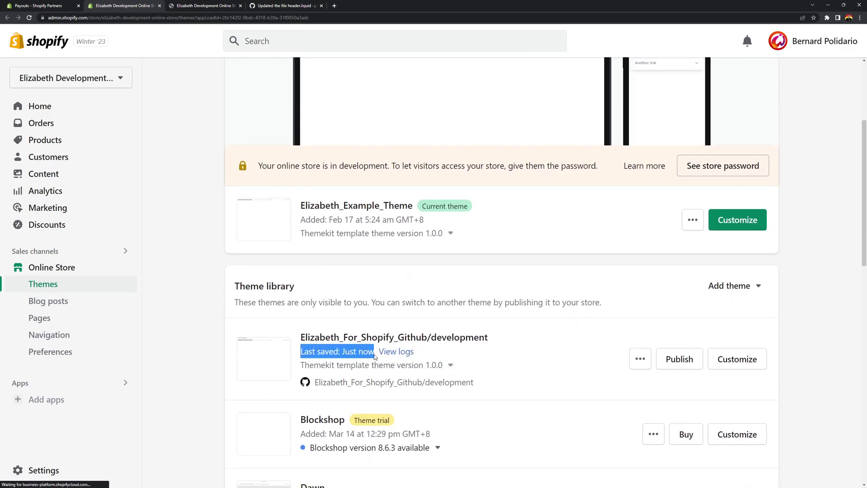
View the GitHub integration logs of the Elizabeth_For_Shopify_Github/development theme, comparing the 02:03 AM entry with the 02:06 AM entry
click(402, 355)
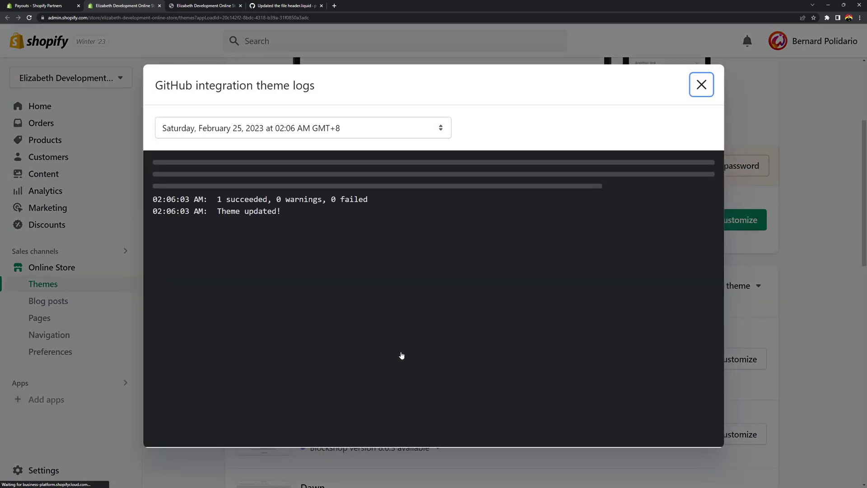
click(218, 132)
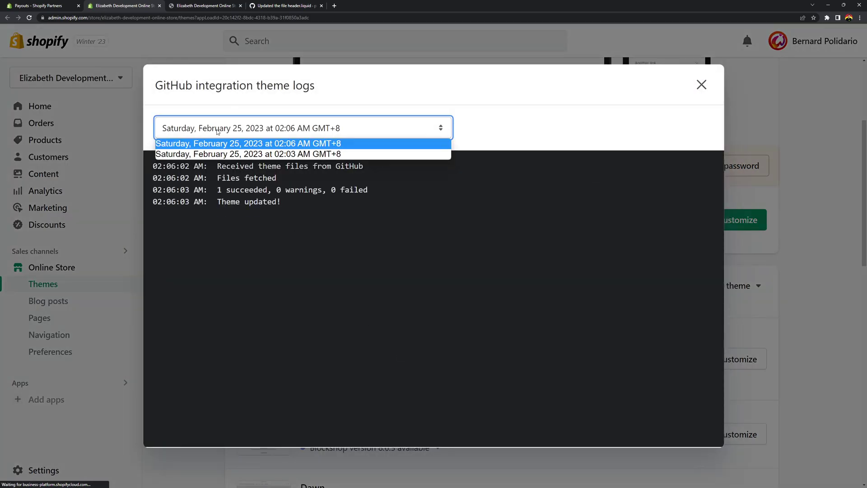
click(223, 154)
drag(219, 165, 281, 204)
click(306, 128)
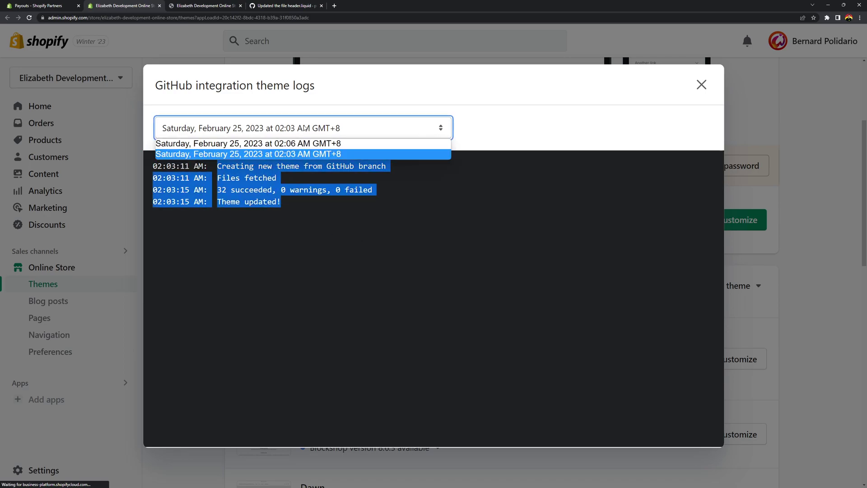
click(306, 143)
drag(281, 204, 331, 189)
click(233, 198)
click(333, 226)
Reload the storefront preview of the development theme and check the top of the page for the pushed header change
click(211, 4)
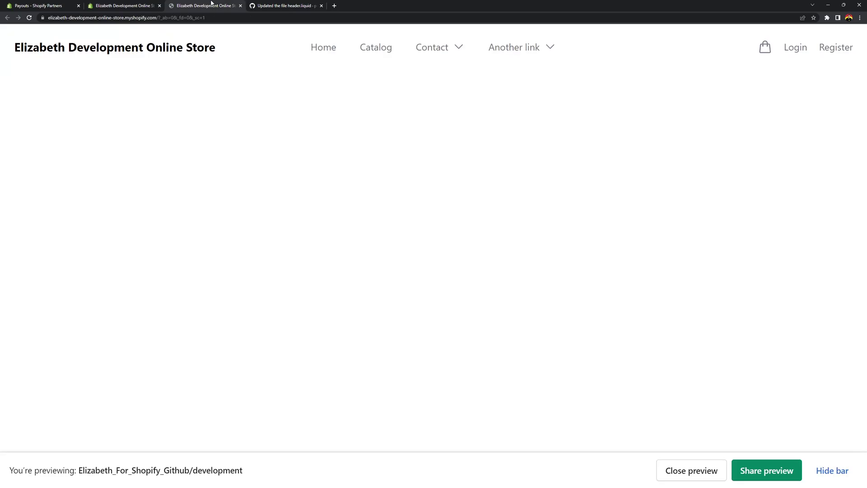
click(29, 18)
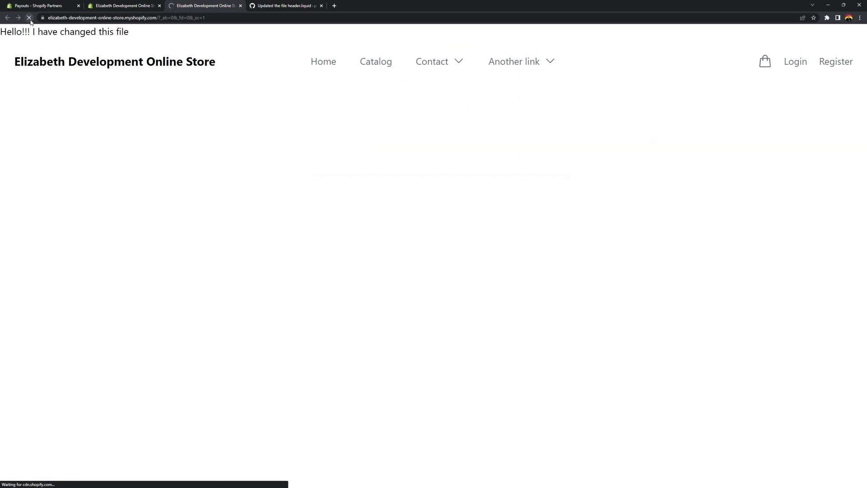
drag(149, 25, 1, 32)
click(143, 153)
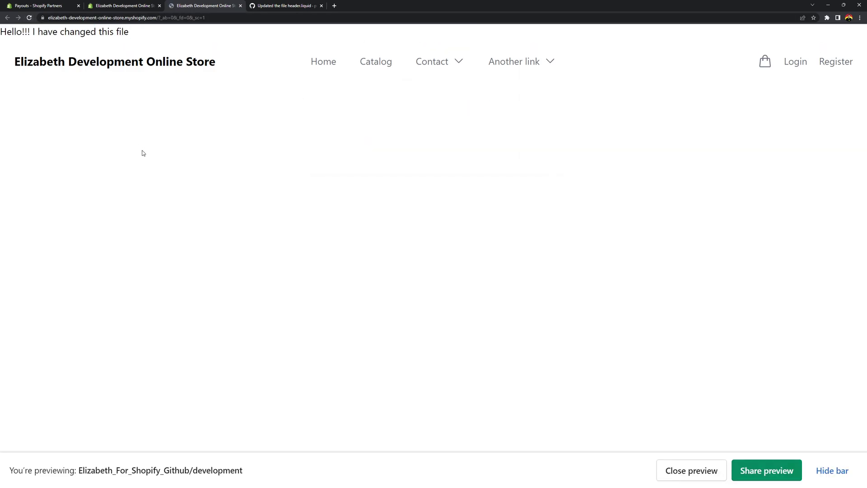